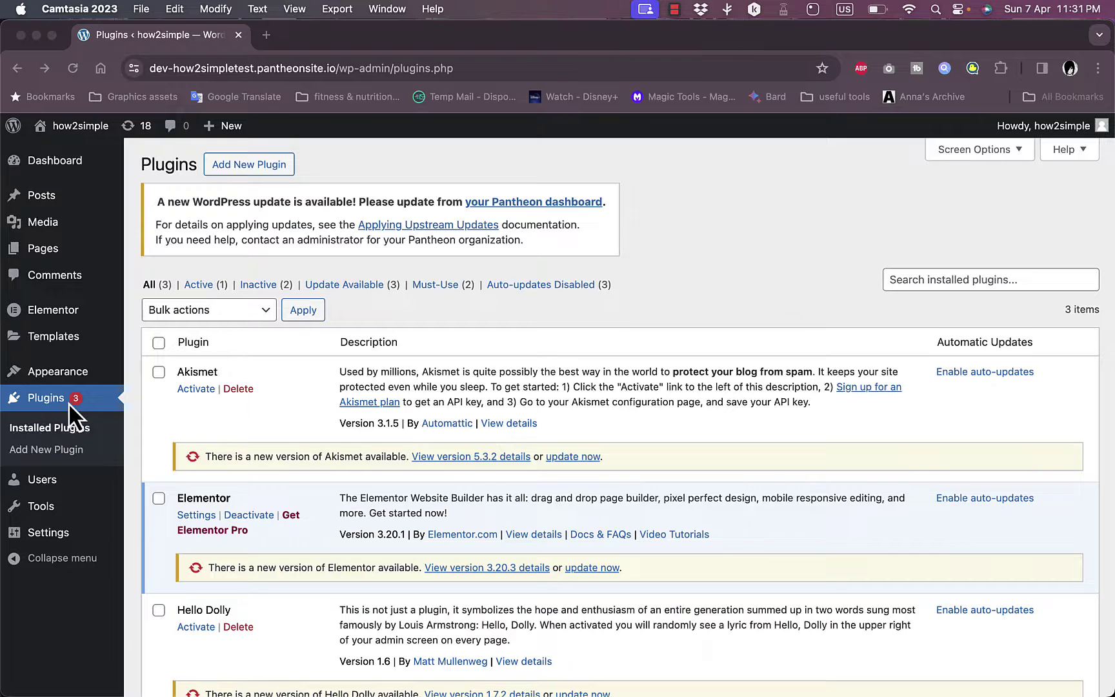
# - Search the plugin directory for 'woocommerce', then install and activate WooCommerce
pyautogui.click(55, 449)
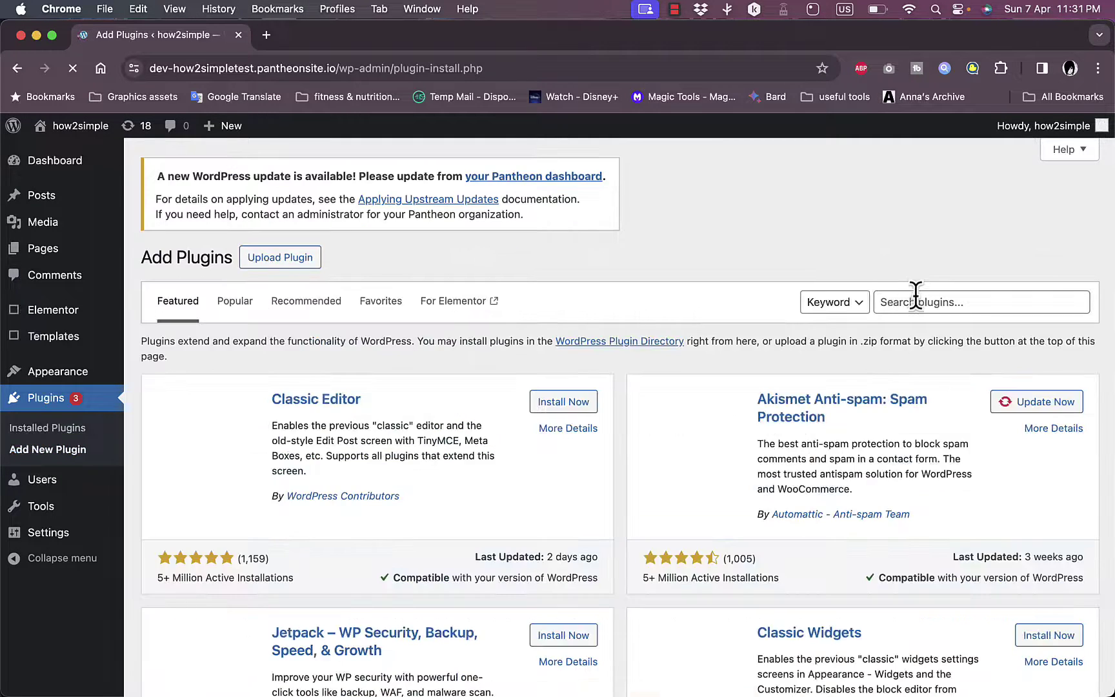
pyautogui.click(913, 291)
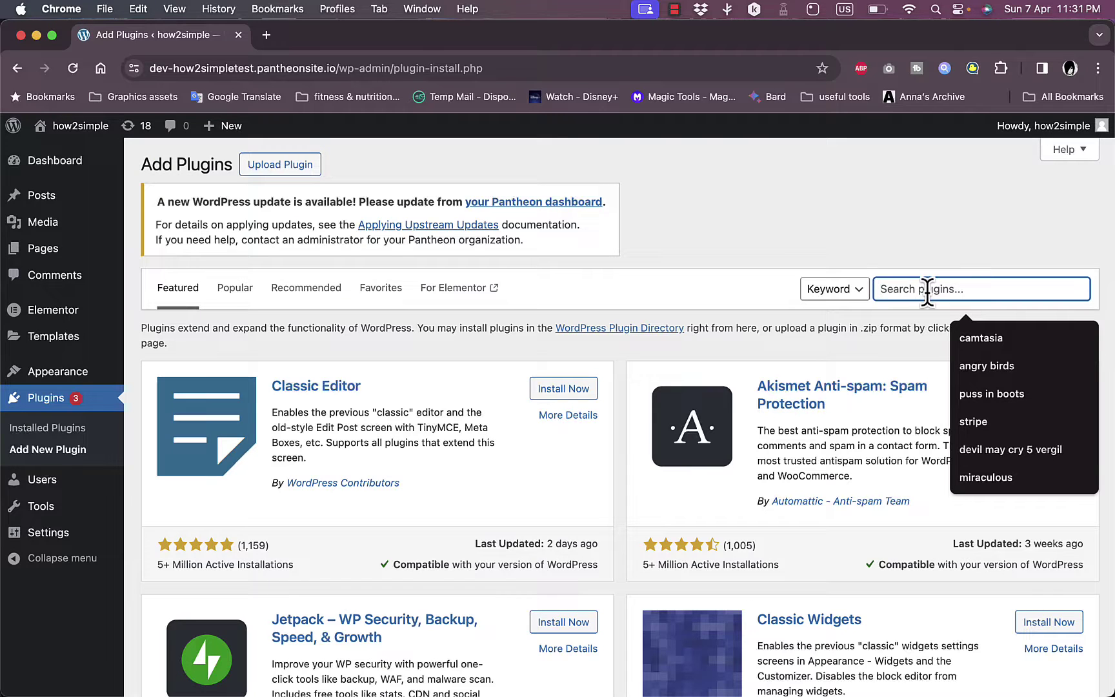
pyautogui.write('wooc')
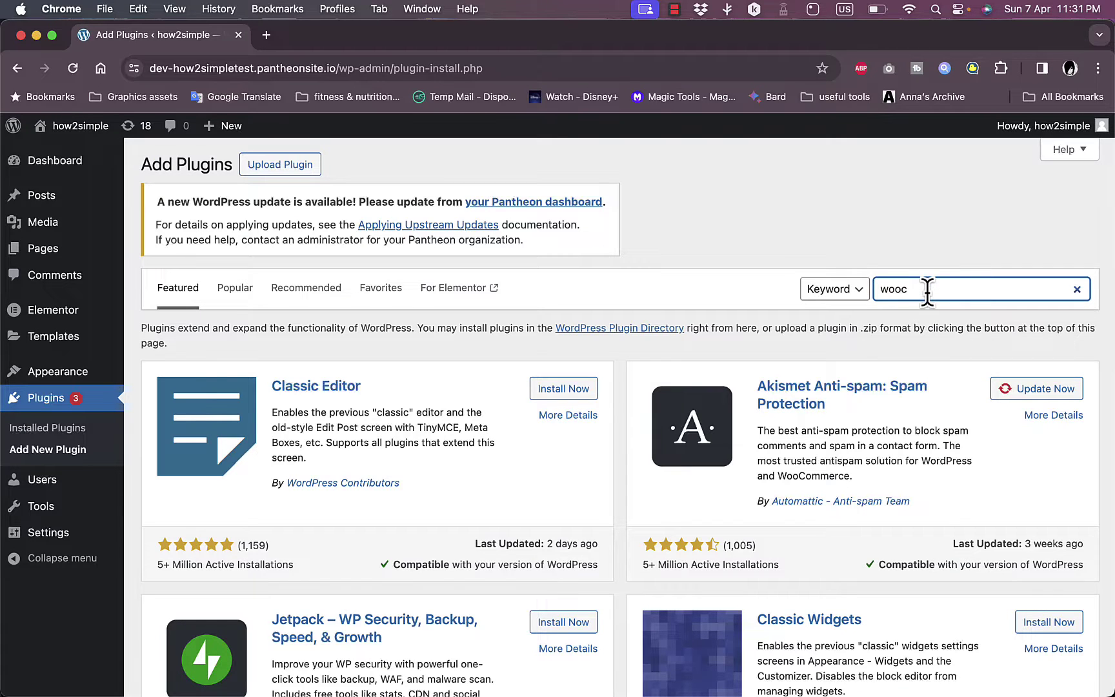
pyautogui.write('om')
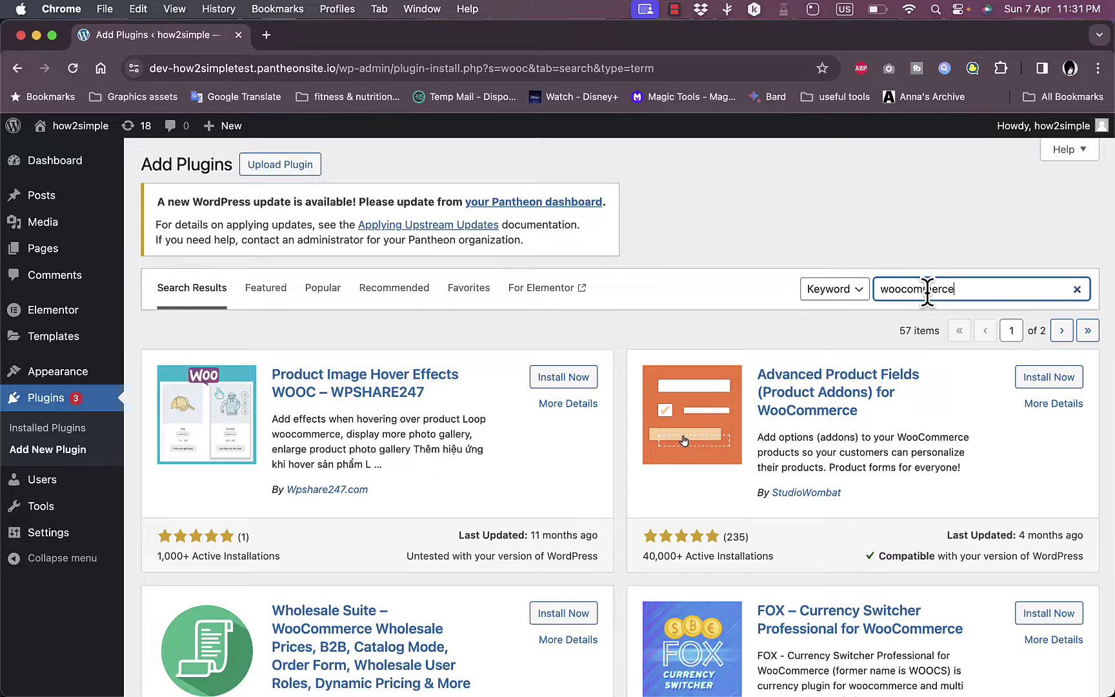
pyautogui.write('merce')
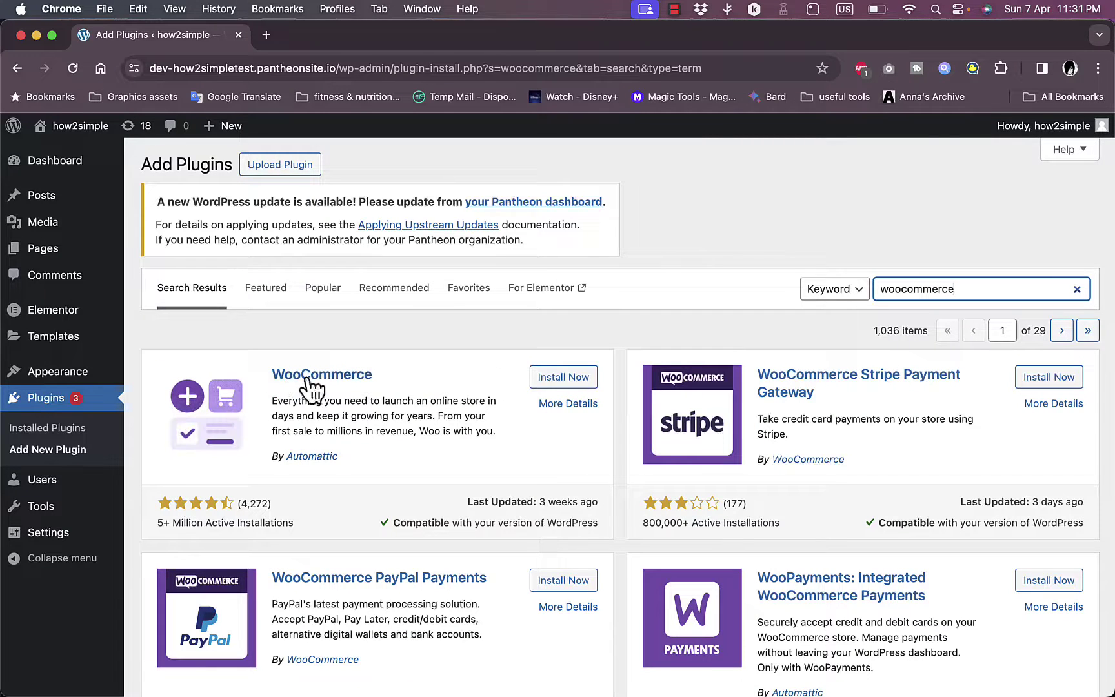
pyautogui.click(568, 380)
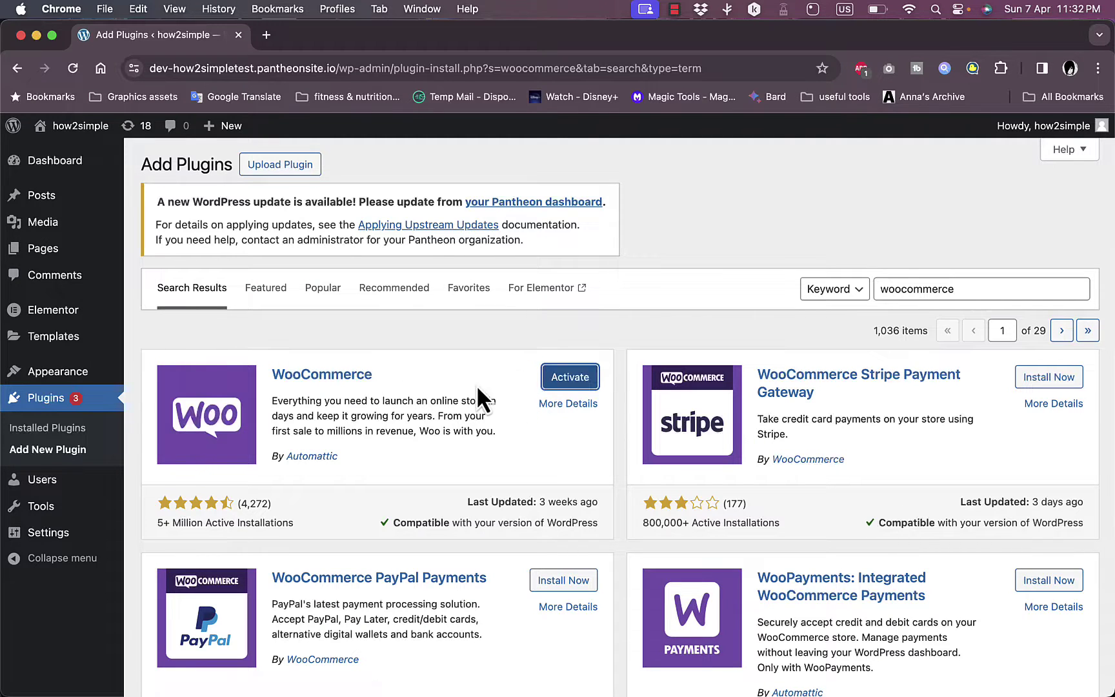
pyautogui.click(581, 380)
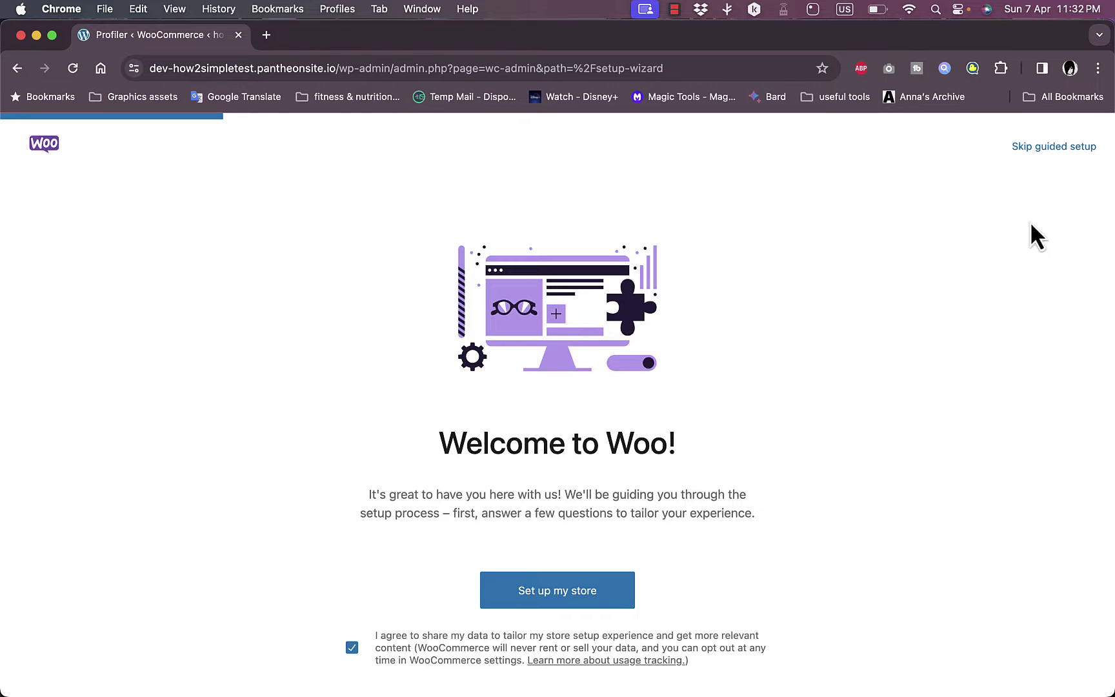
# - Skip guided setup and set the business location to United States (US) — Alabama
pyautogui.click(1058, 149)
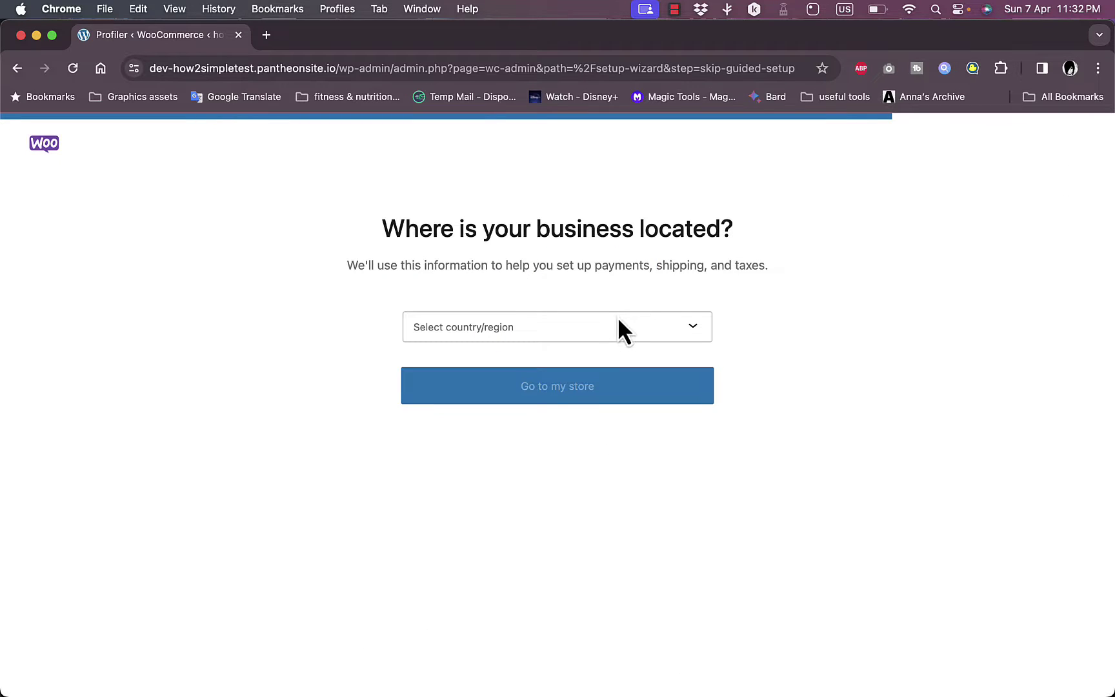
pyautogui.click(623, 336)
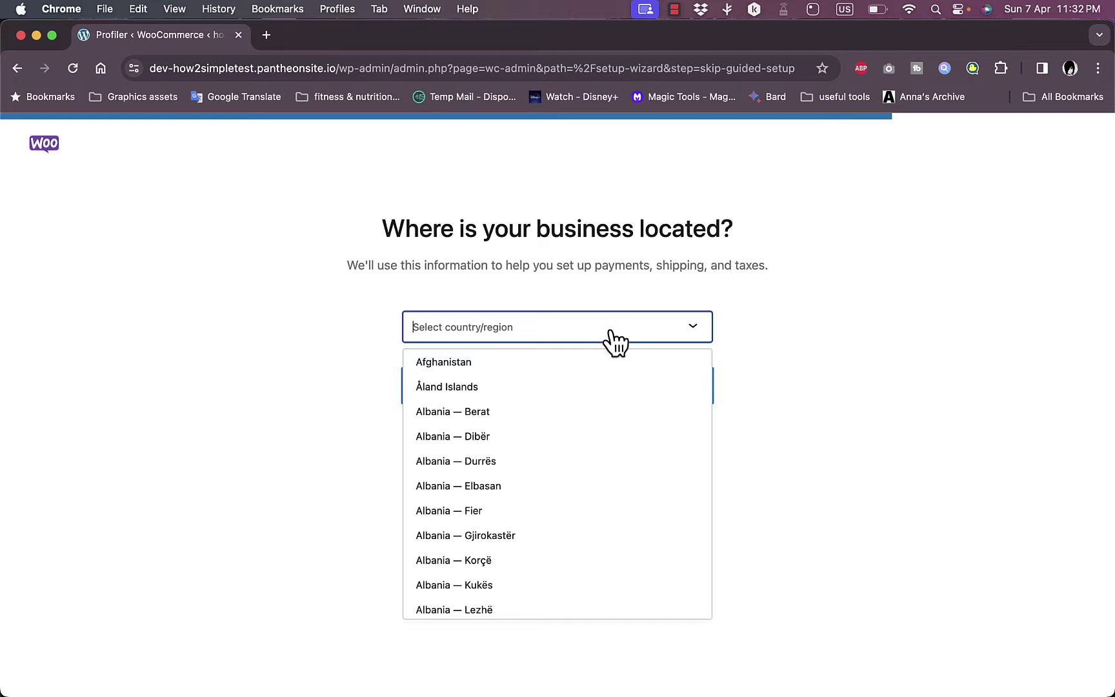
pyautogui.write('u')
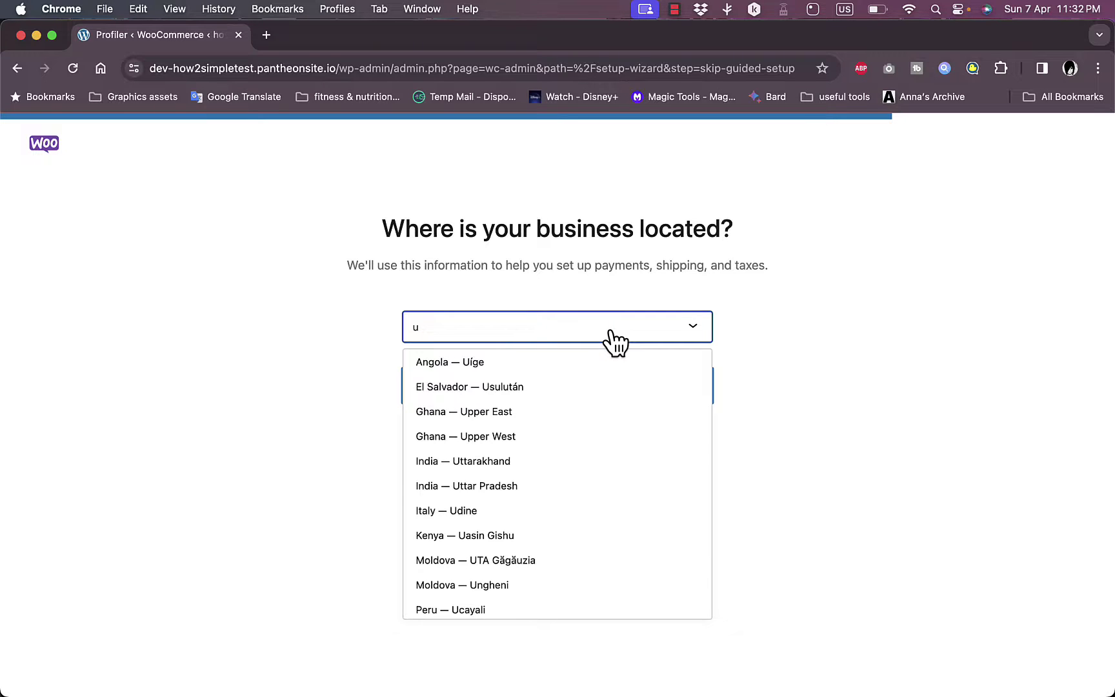
pyautogui.write('nited')
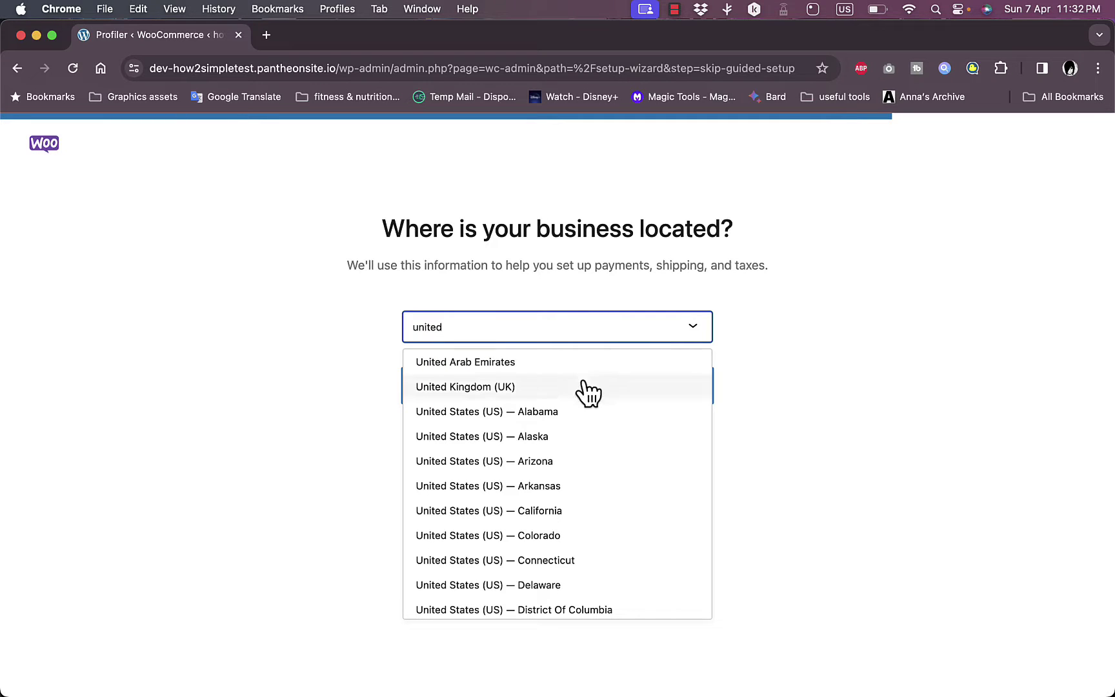
pyautogui.click(551, 406)
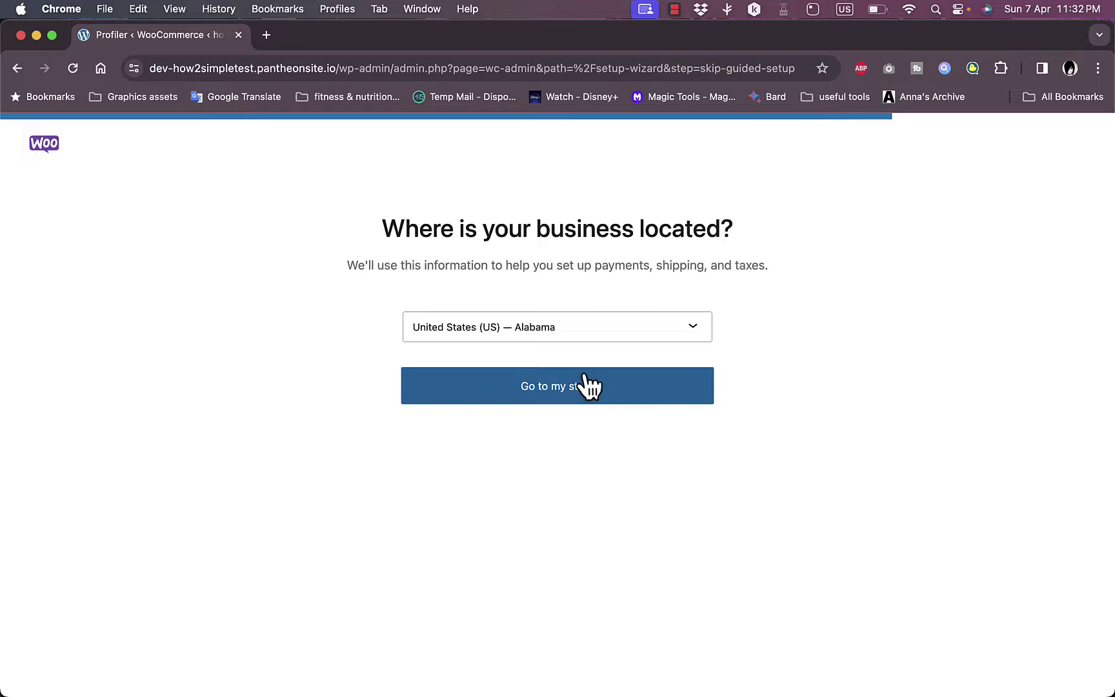
pyautogui.click(584, 375)
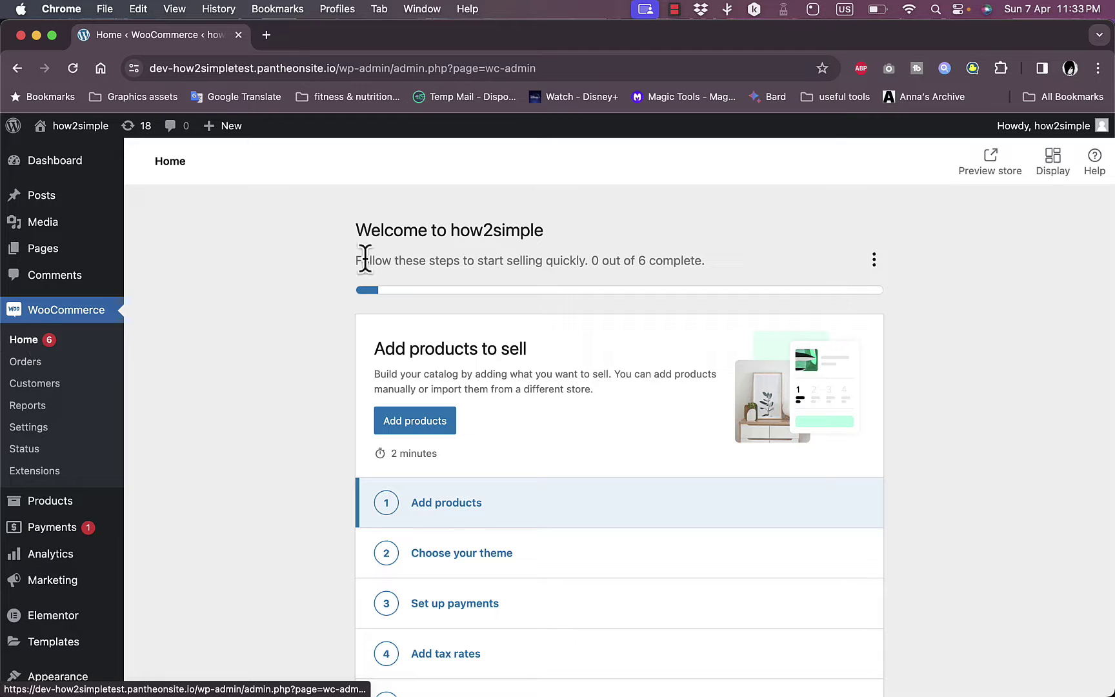
# - From the Set up payments task, start the PayPal Payments setup under Other payment providers
pyautogui.scroll(-5, 635, 262)
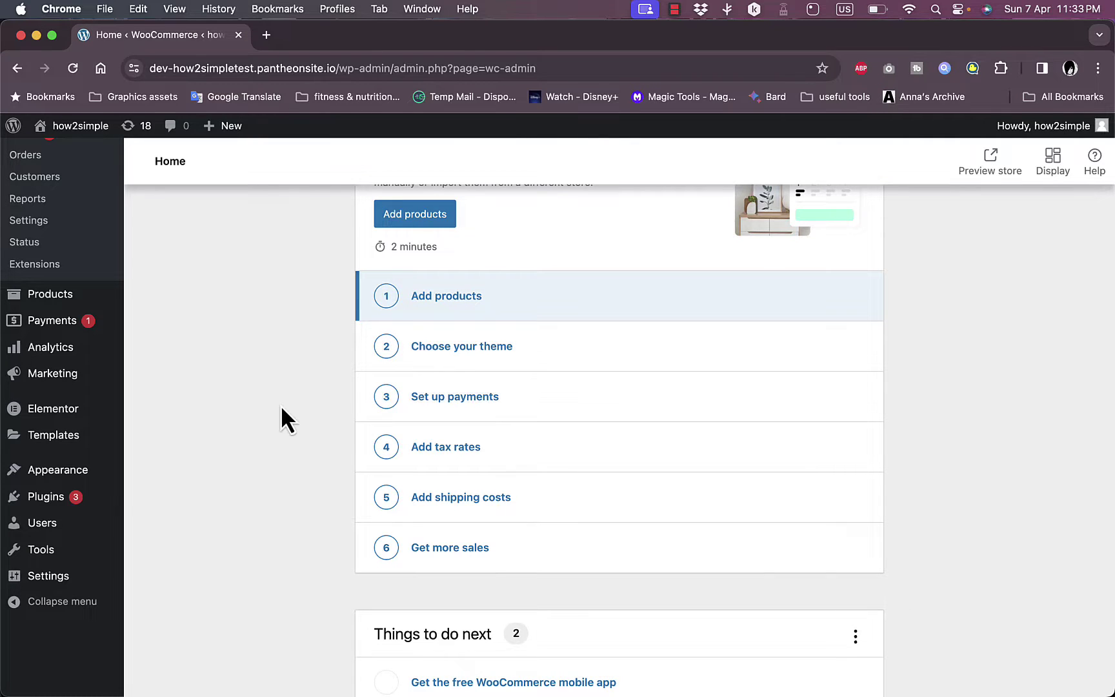
pyautogui.click(475, 403)
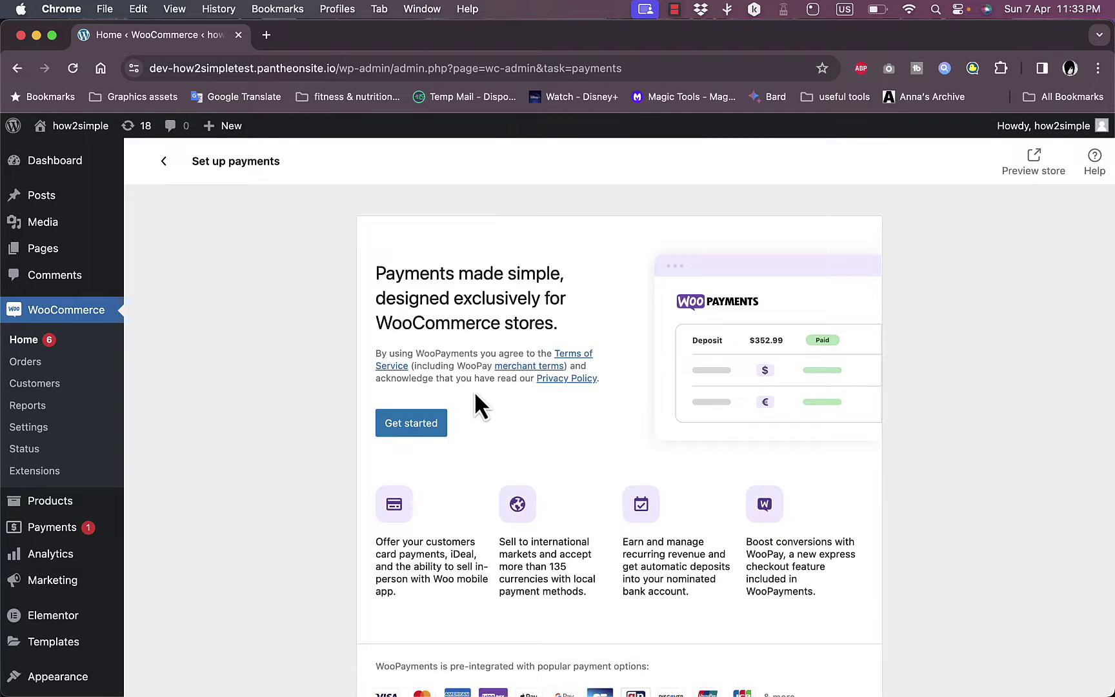
pyautogui.scroll(-5, 522, 379)
pyautogui.scroll(-4, 583, 375)
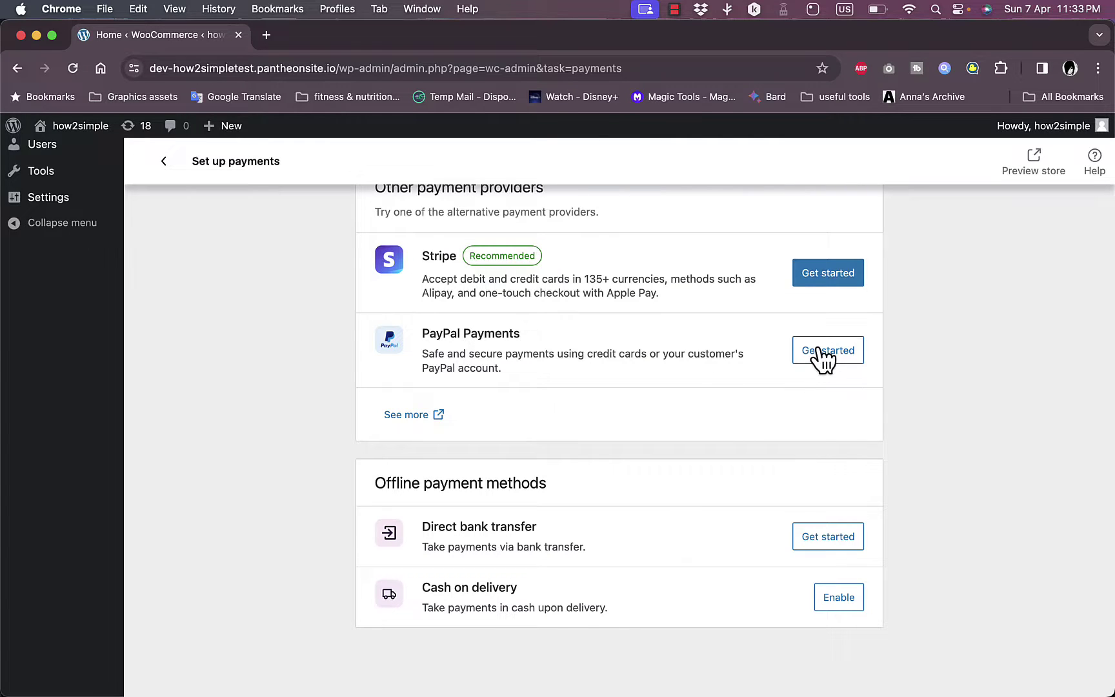
pyautogui.click(820, 350)
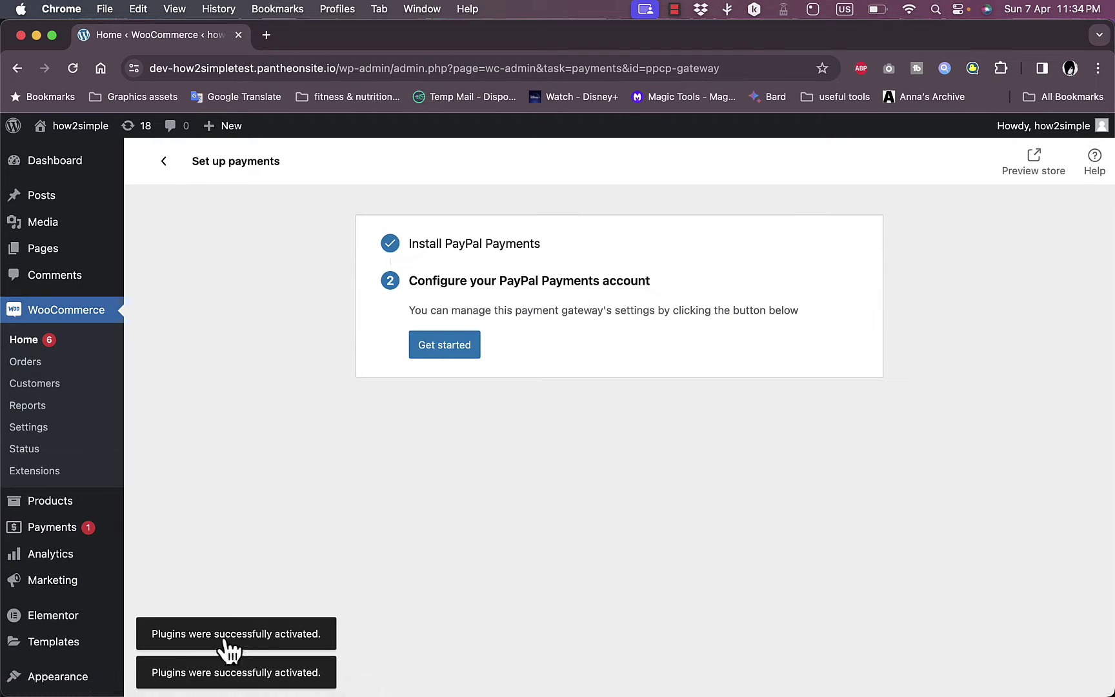
# - Dismiss the plugins-activated notice and review the Installed Plugins list
pyautogui.click(282, 638)
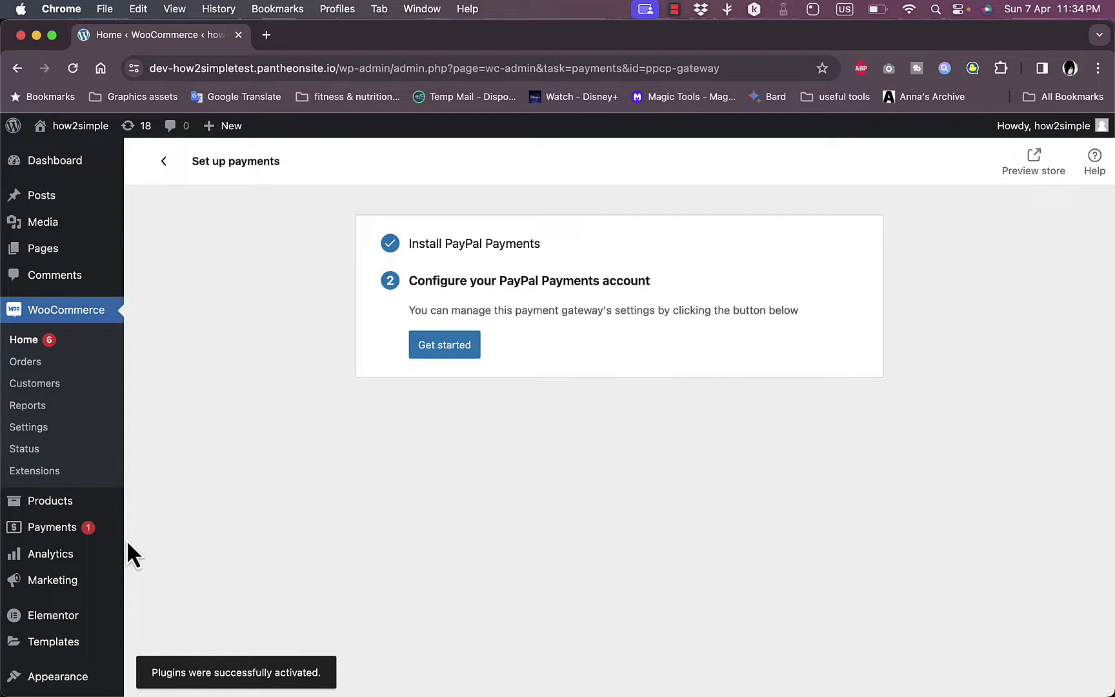
pyautogui.scroll(-4, 58, 349)
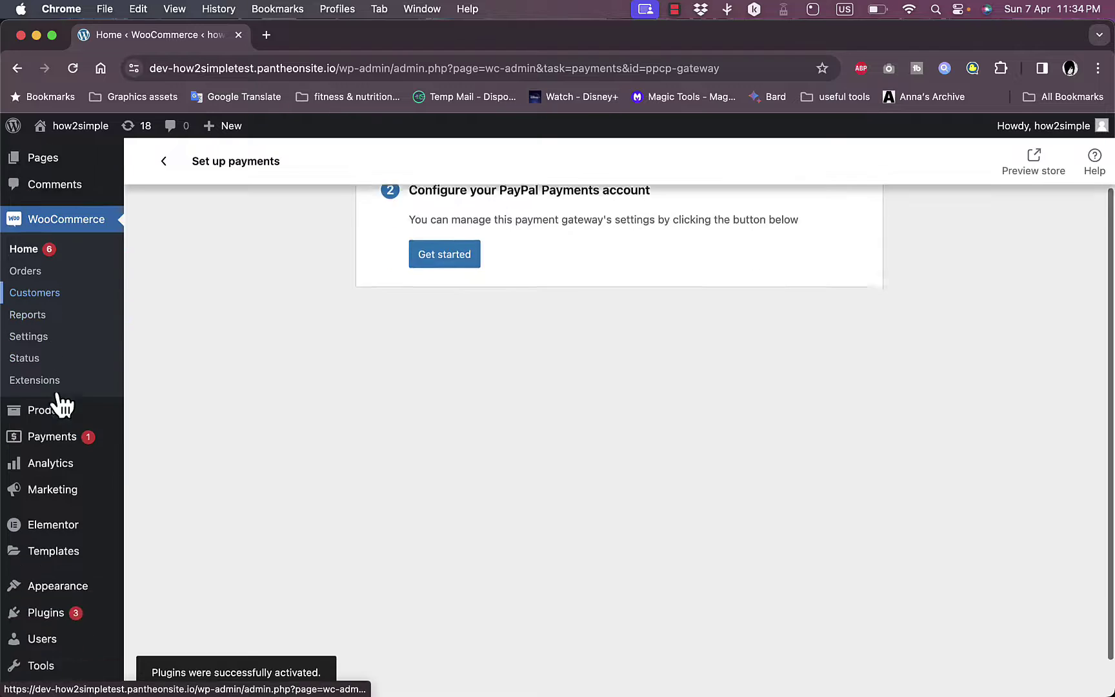
pyautogui.moveTo(54, 575)
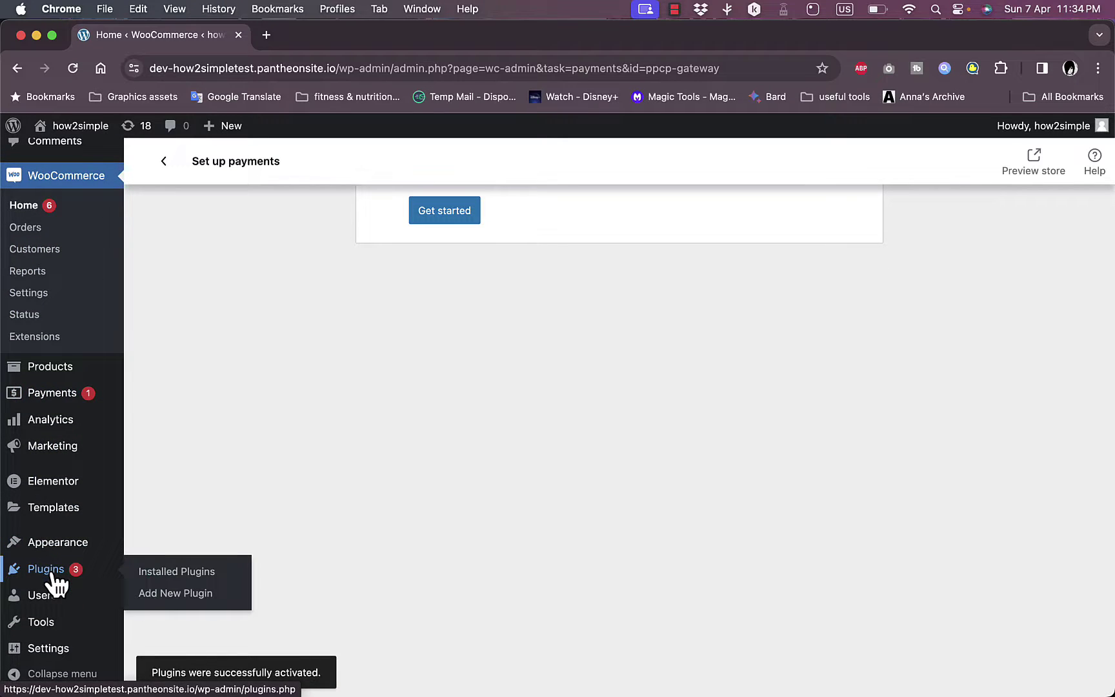
pyautogui.click(182, 575)
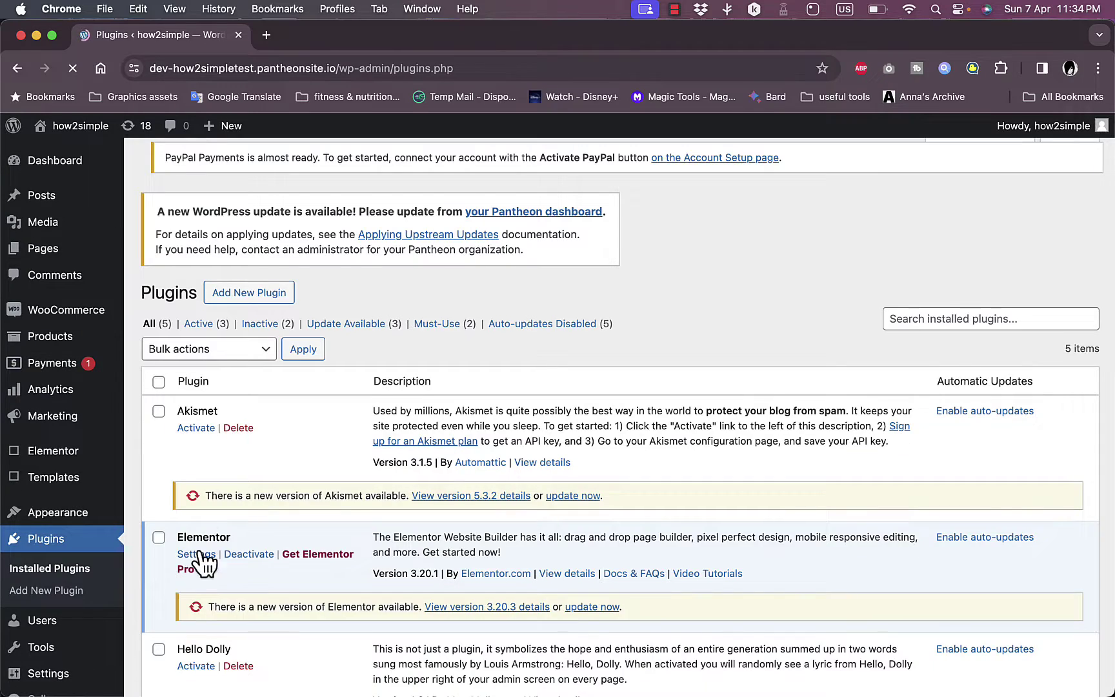
pyautogui.scroll(-5, 453, 441)
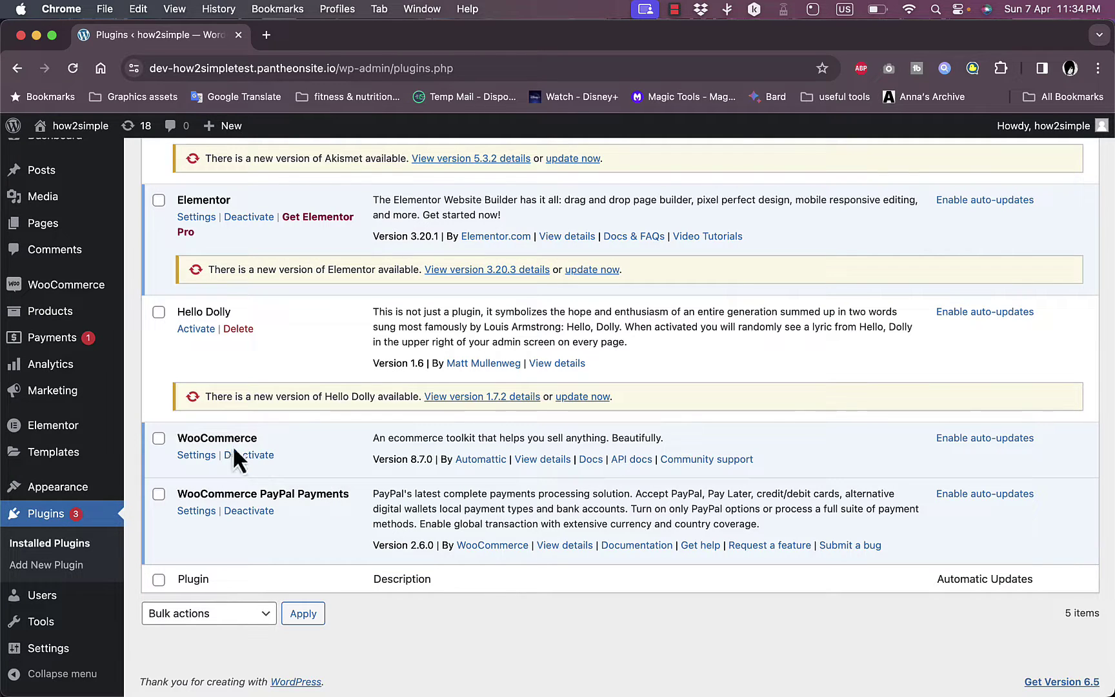
pyautogui.scroll(5, 478, 431)
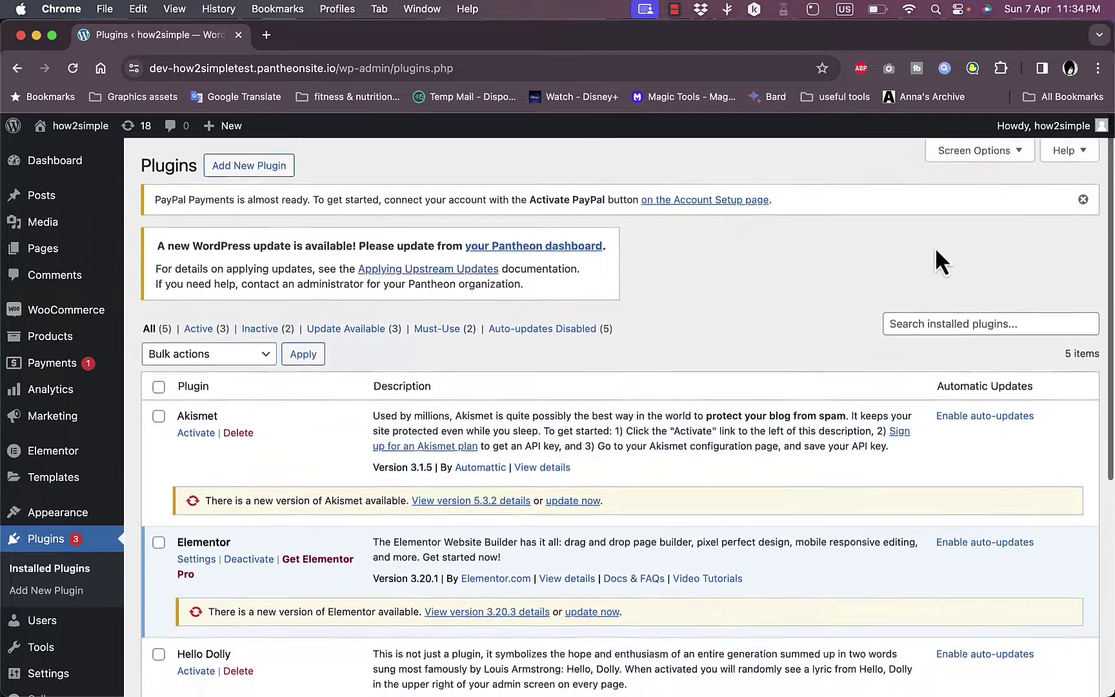
# - Search Add New Plugin for 'woocommerce' to confirm WooCommerce PayPal Payments shows Active
pyautogui.click(54, 591)
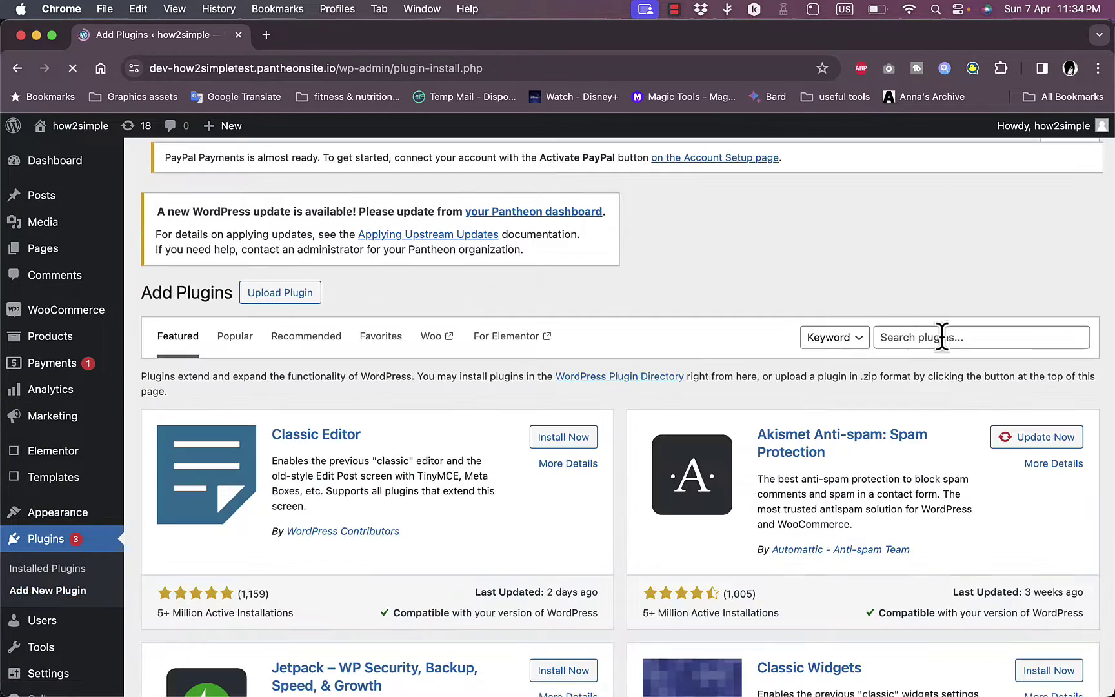
pyautogui.click(959, 334)
pyautogui.write('woo')
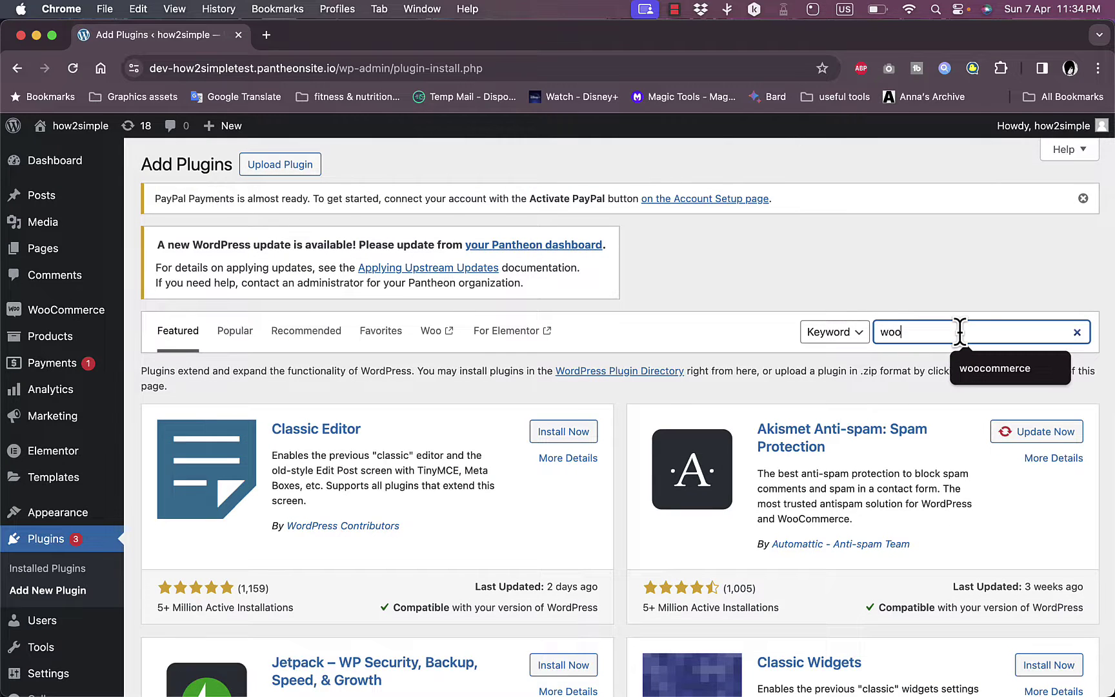
pyautogui.write('commerce')
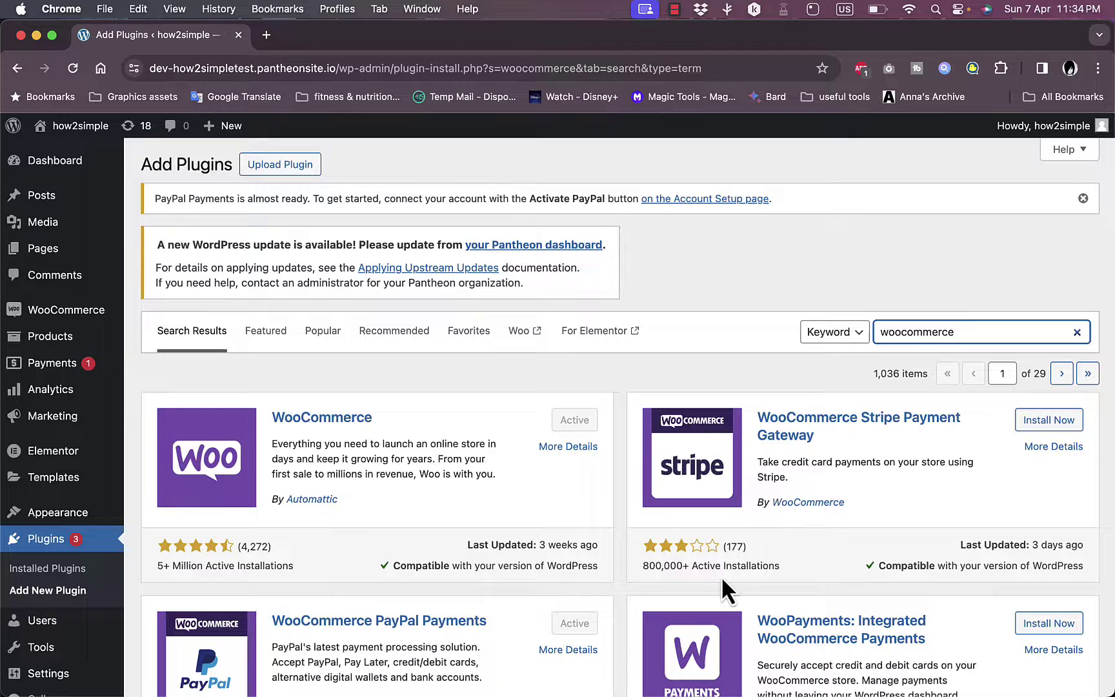
pyautogui.scroll(-1, 722, 568)
pyautogui.scroll(-2, 724, 563)
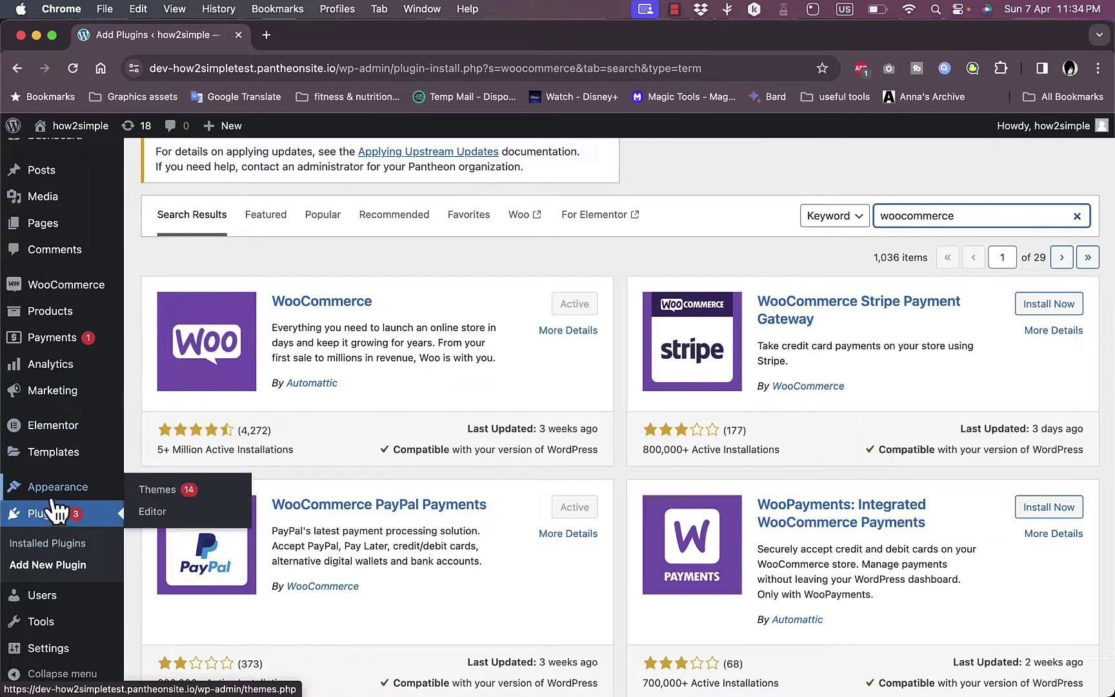
# - From WooCommerce Home's Set up payments task, choose Finish setup for PayPal Payments
pyautogui.moveTo(39, 288)
pyautogui.click(179, 295)
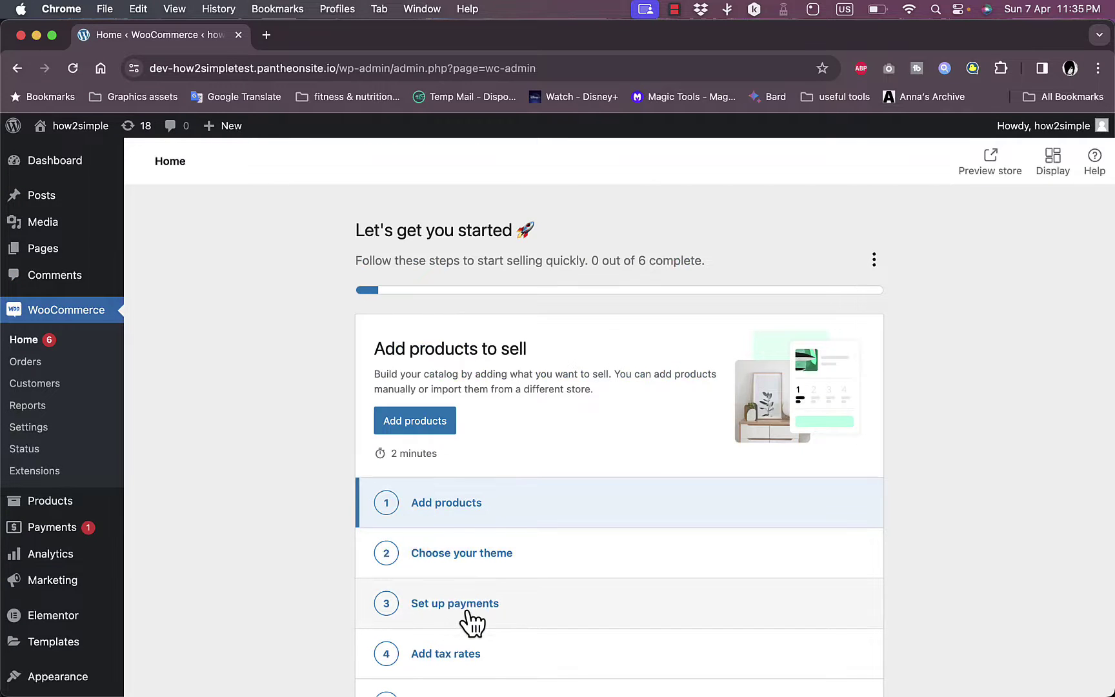
pyautogui.click(471, 619)
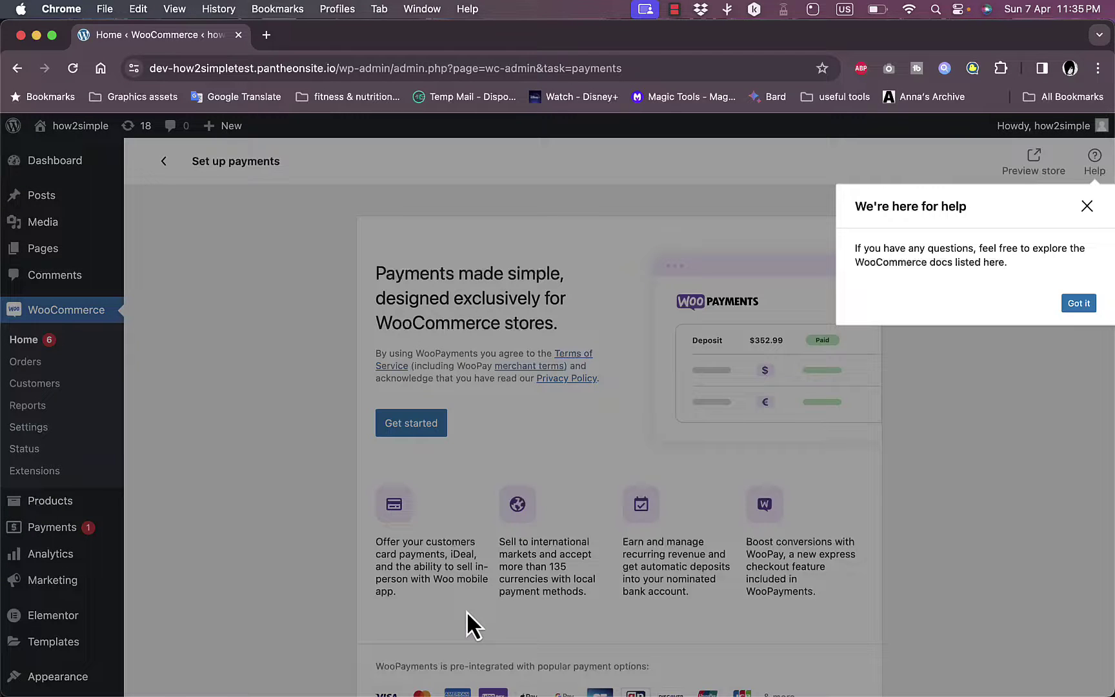
pyautogui.click(1087, 206)
pyautogui.scroll(-7, 698, 388)
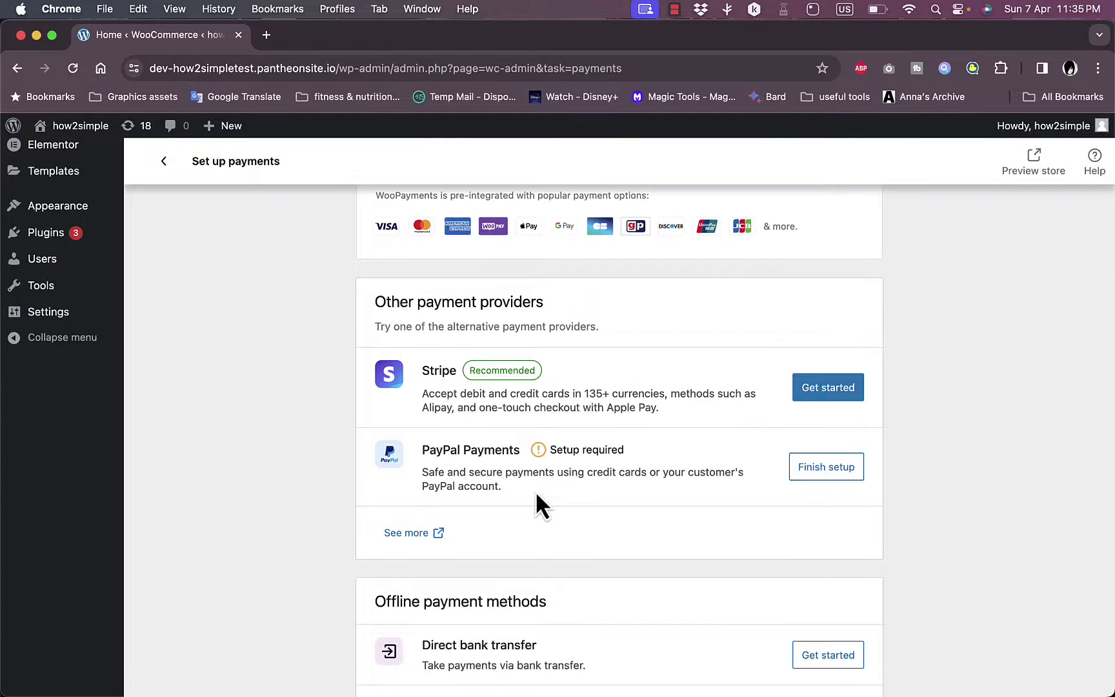
pyautogui.click(813, 465)
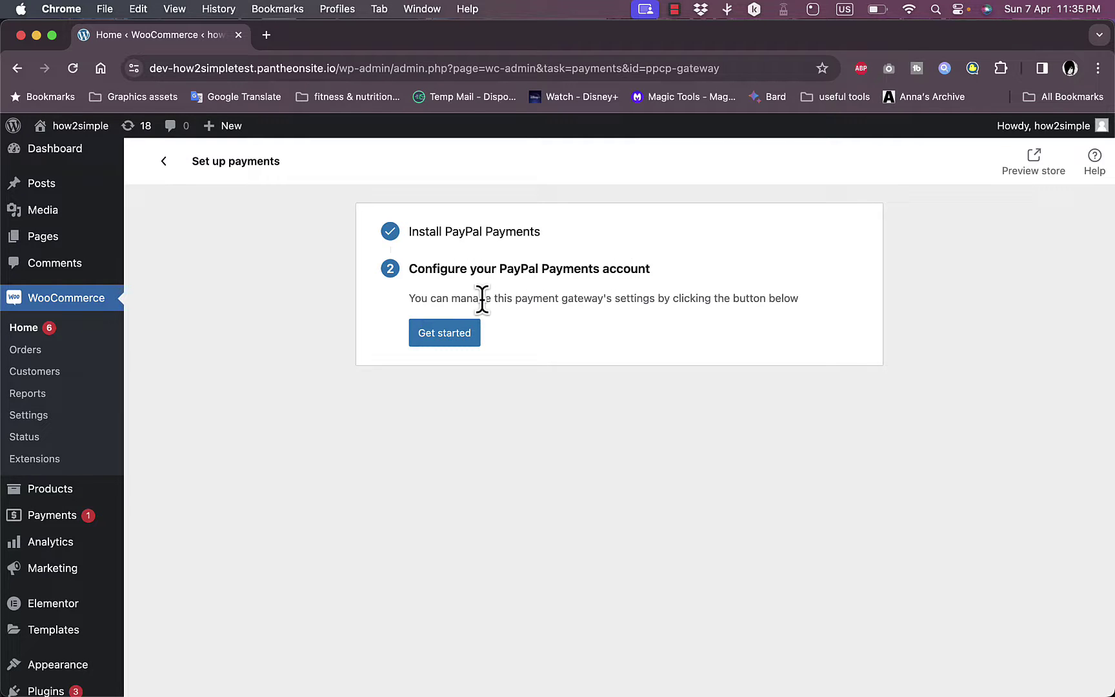
# - Enable 'Securely accept all major credit & debit cards' and review the Standard Card Processing options
pyautogui.click(454, 340)
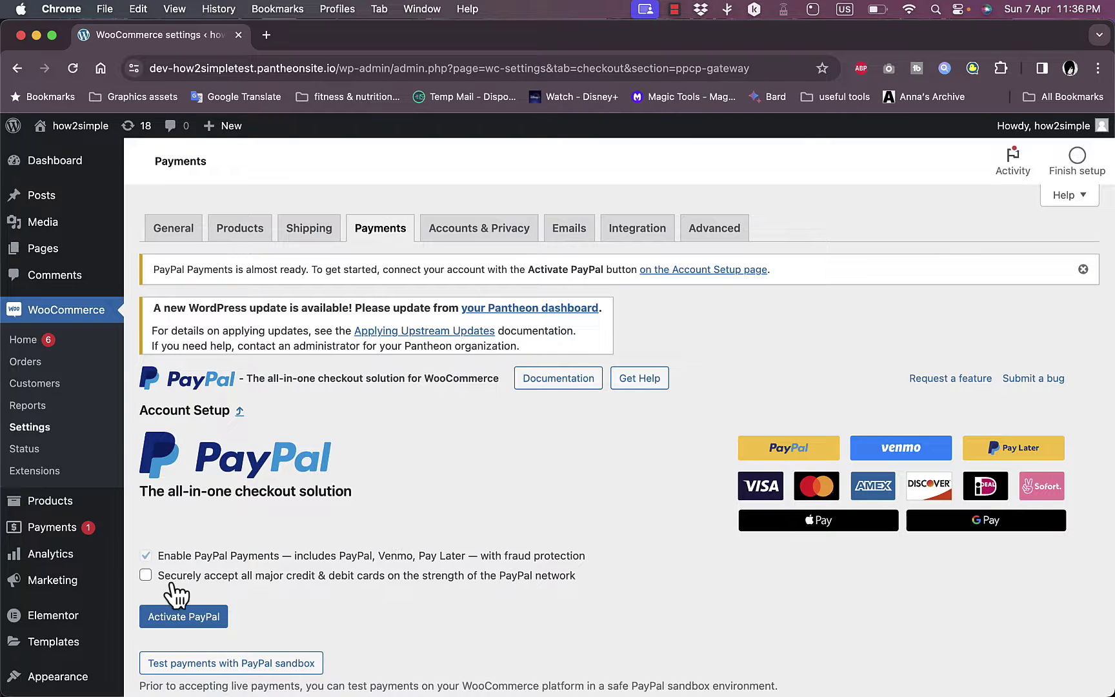
pyautogui.click(145, 575)
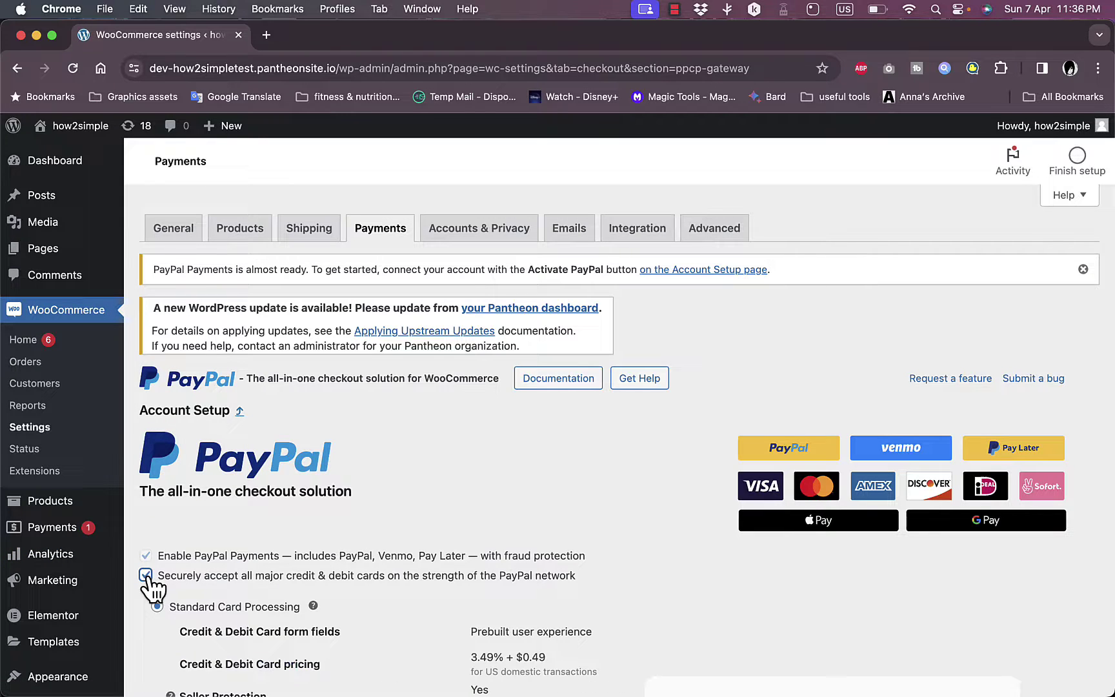
pyautogui.scroll(-3, 199, 587)
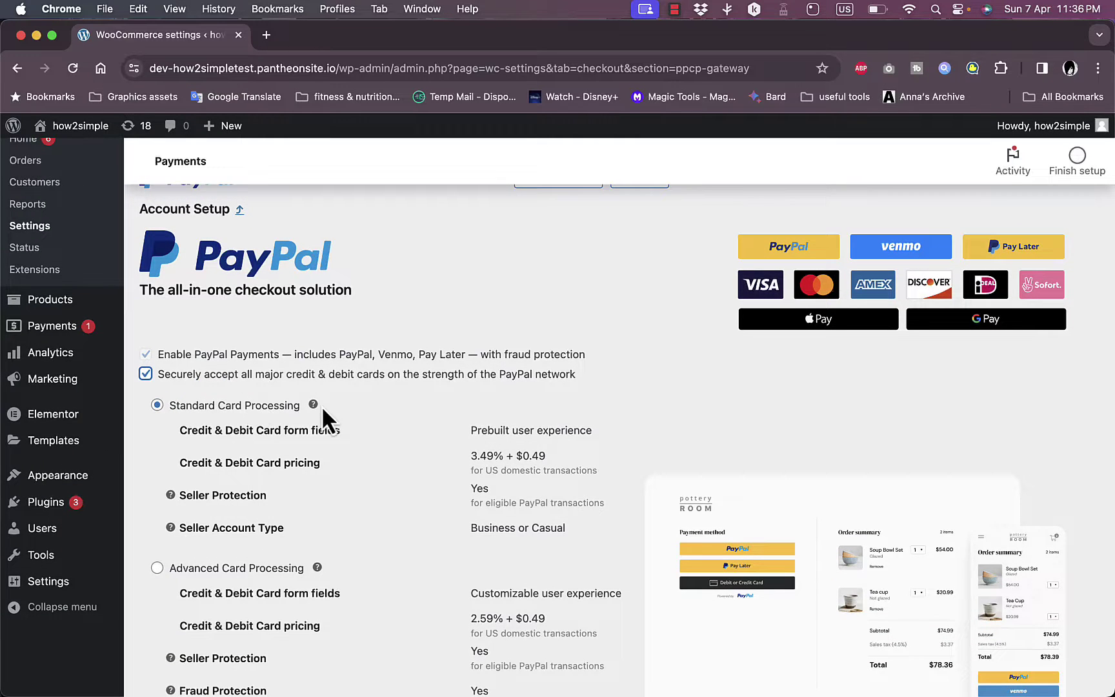
pyautogui.scroll(-5, 169, 574)
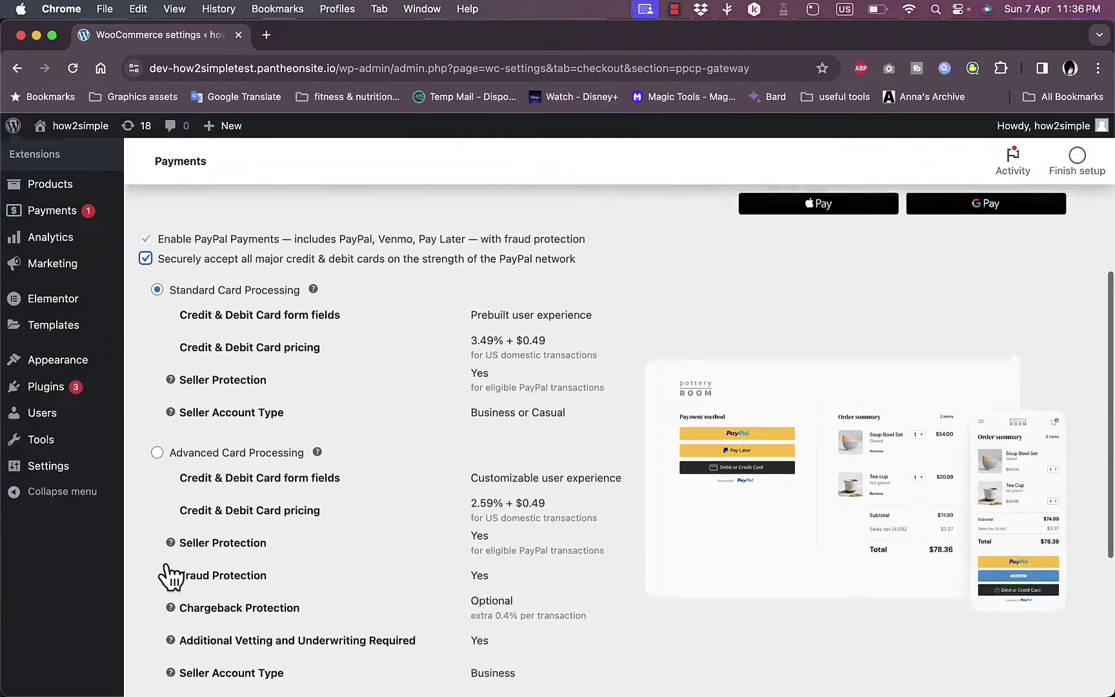
pyautogui.scroll(2, 165, 563)
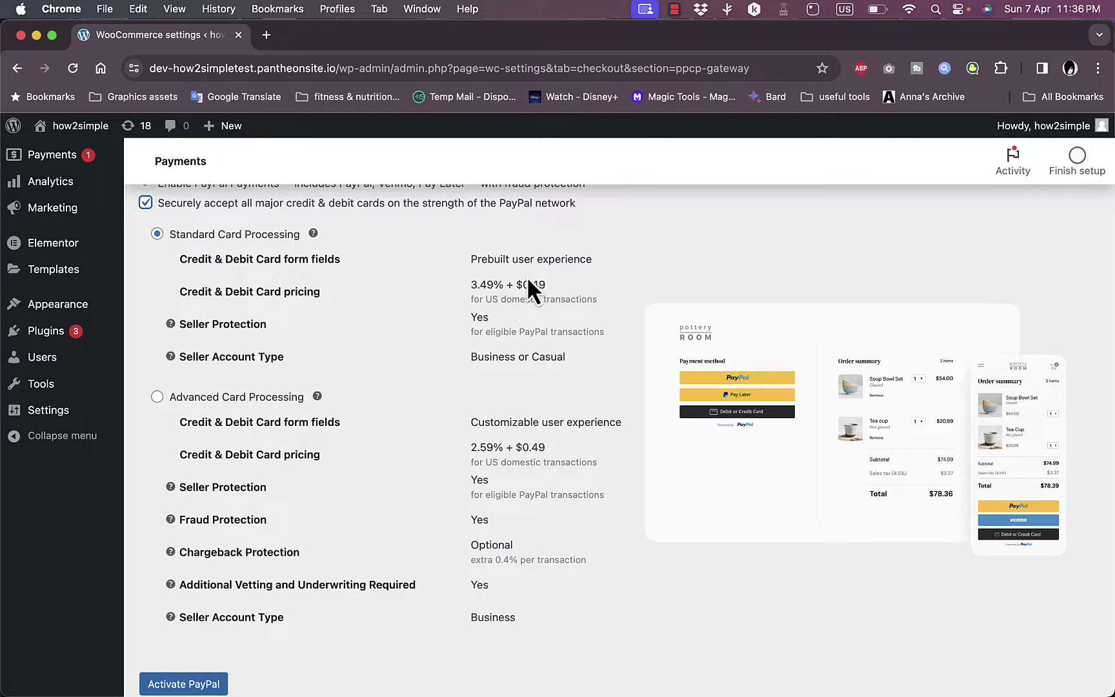
pyautogui.scroll(-4, 395, 458)
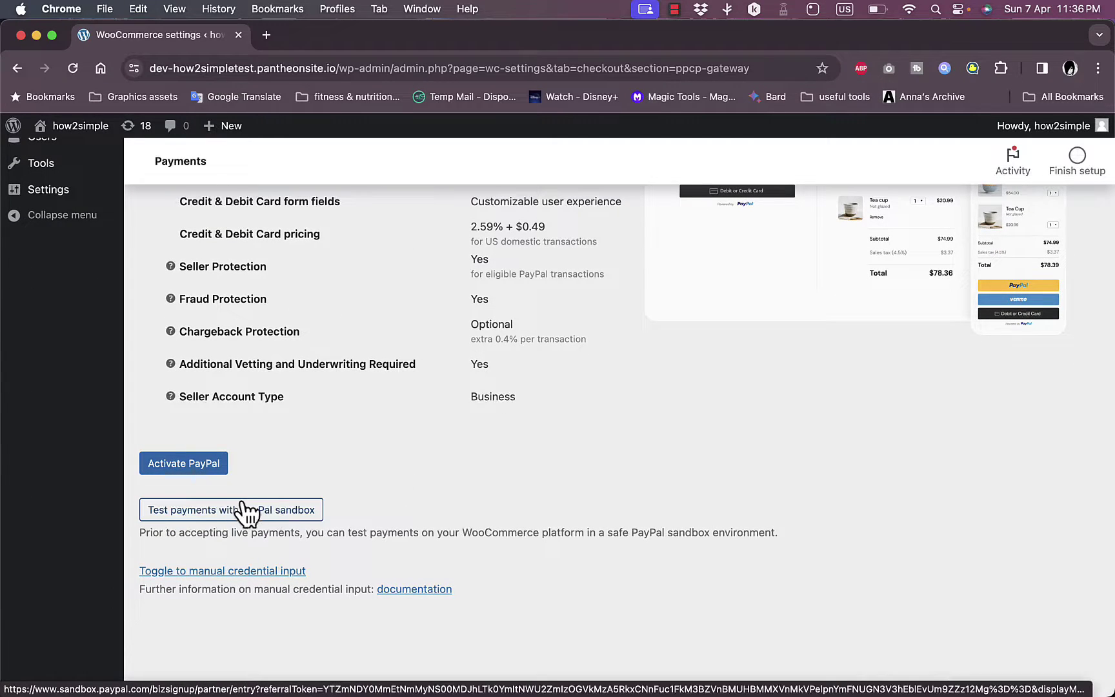
pyautogui.scroll(3, 664, 393)
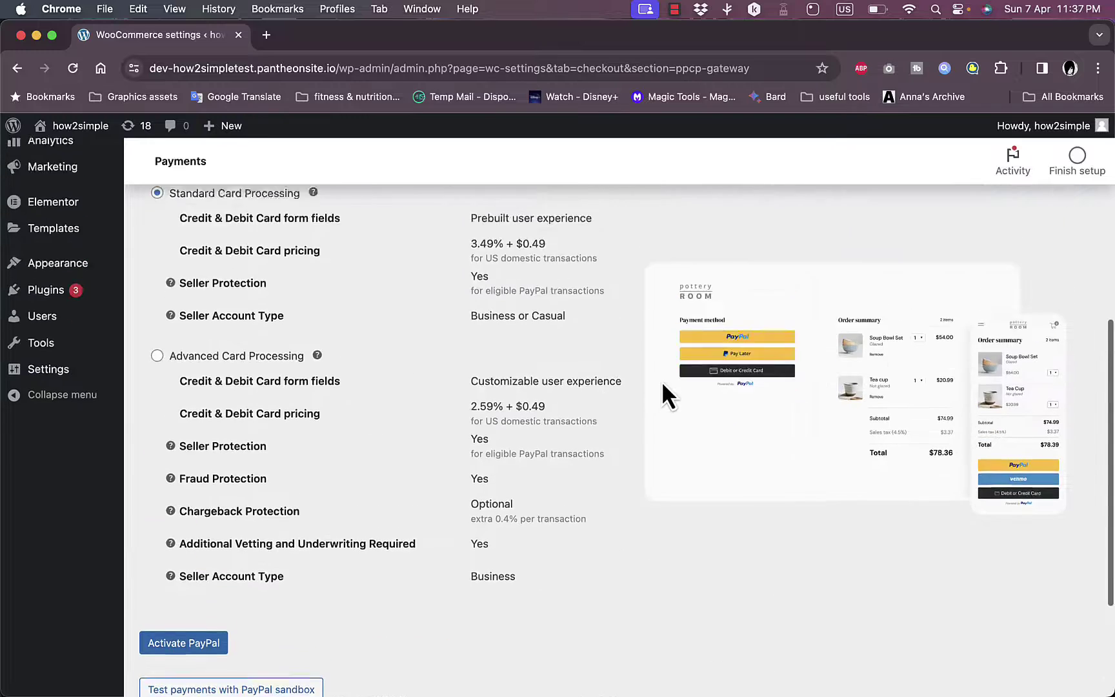
pyautogui.scroll(1, 662, 385)
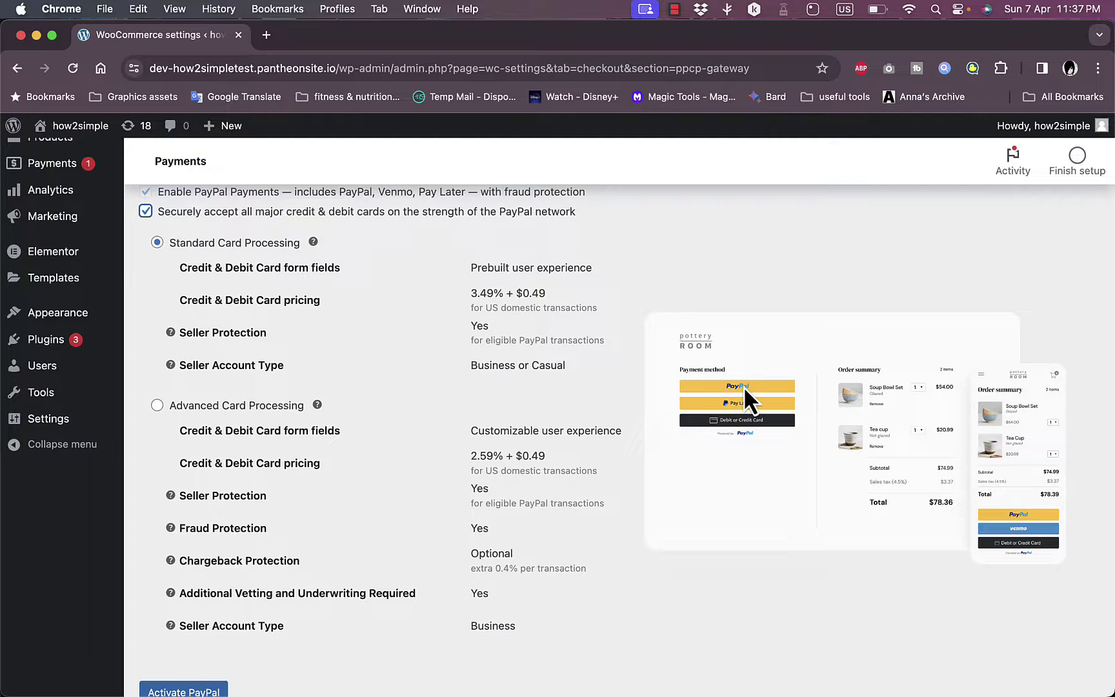
pyautogui.scroll(-3, 583, 403)
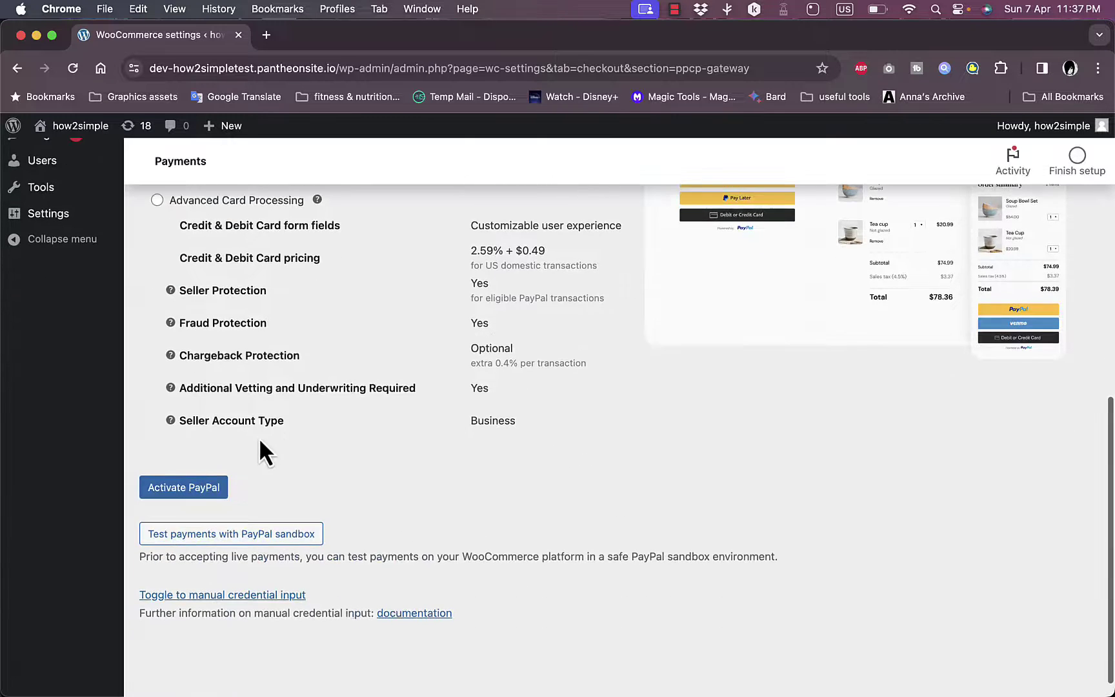
pyautogui.click(181, 491)
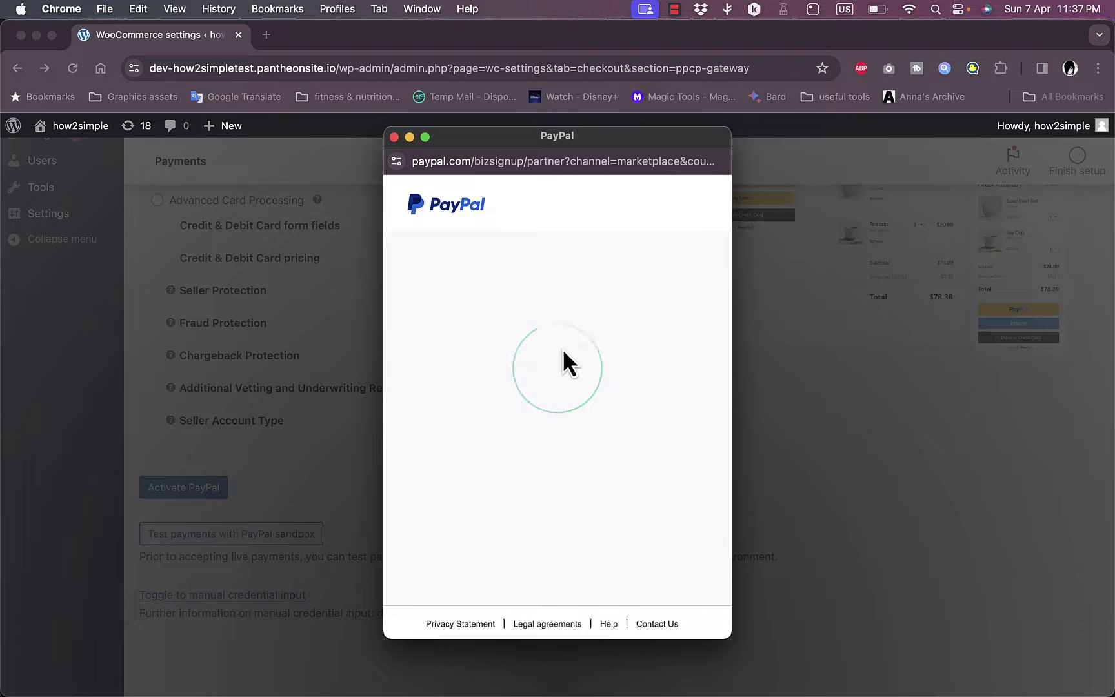
pyautogui.click(513, 493)
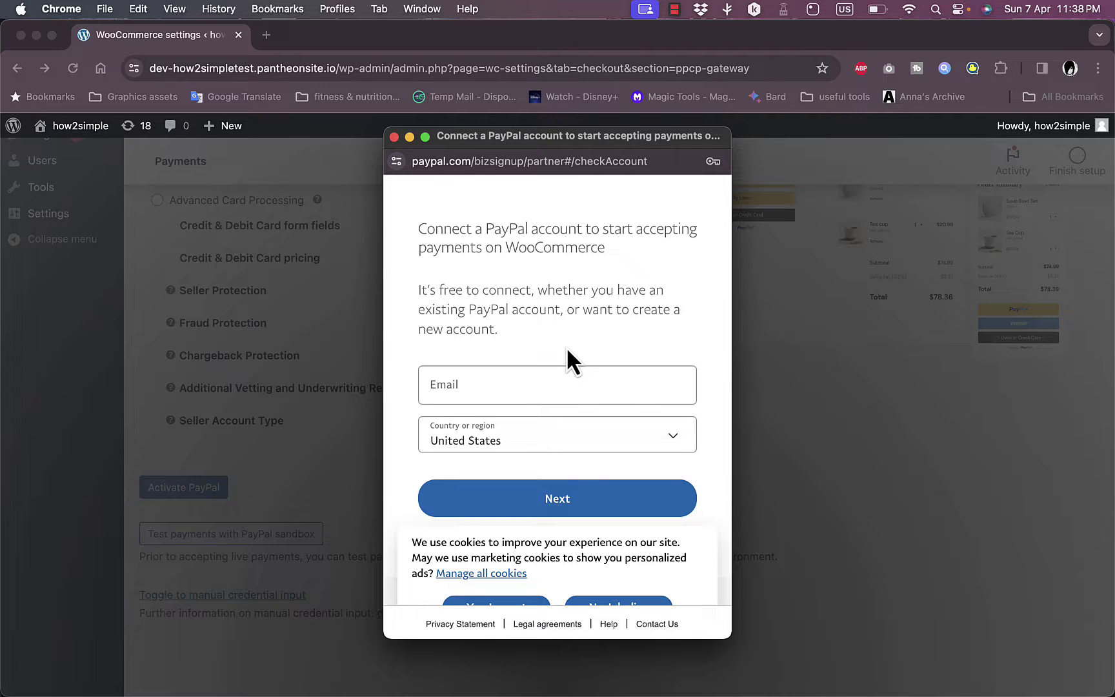
pyautogui.click(396, 140)
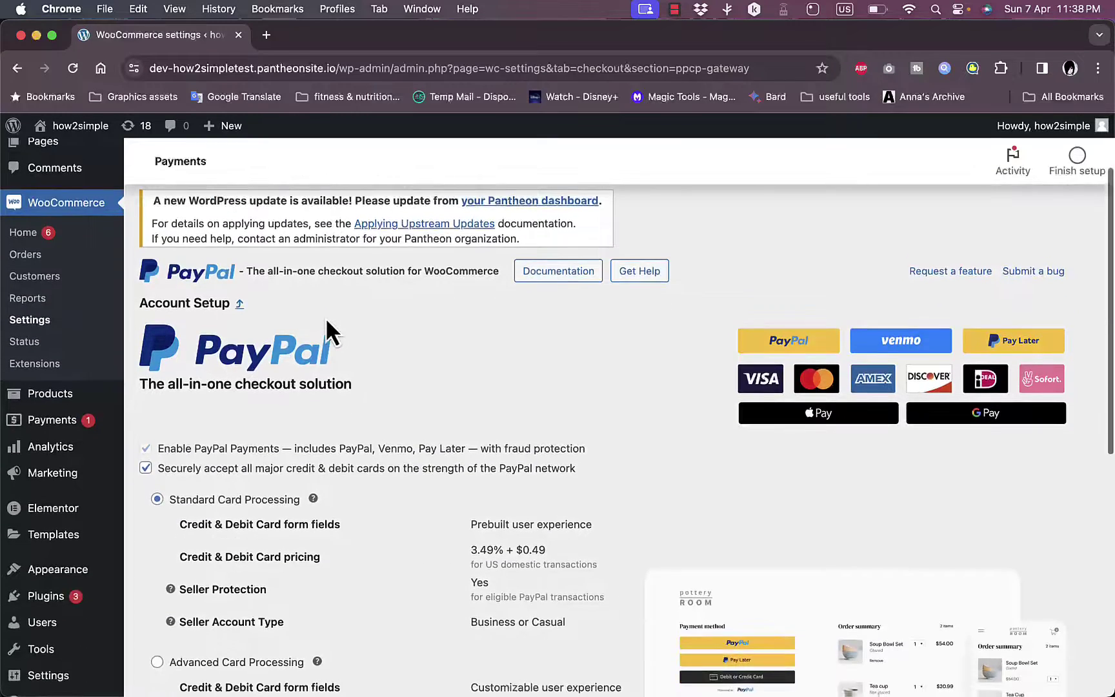
# - Reopen WooCommerce PayPal Payments Settings from Installed Plugins and review the reloaded account setup page
pyautogui.scroll(-2, 325, 317)
pyautogui.moveTo(58, 525)
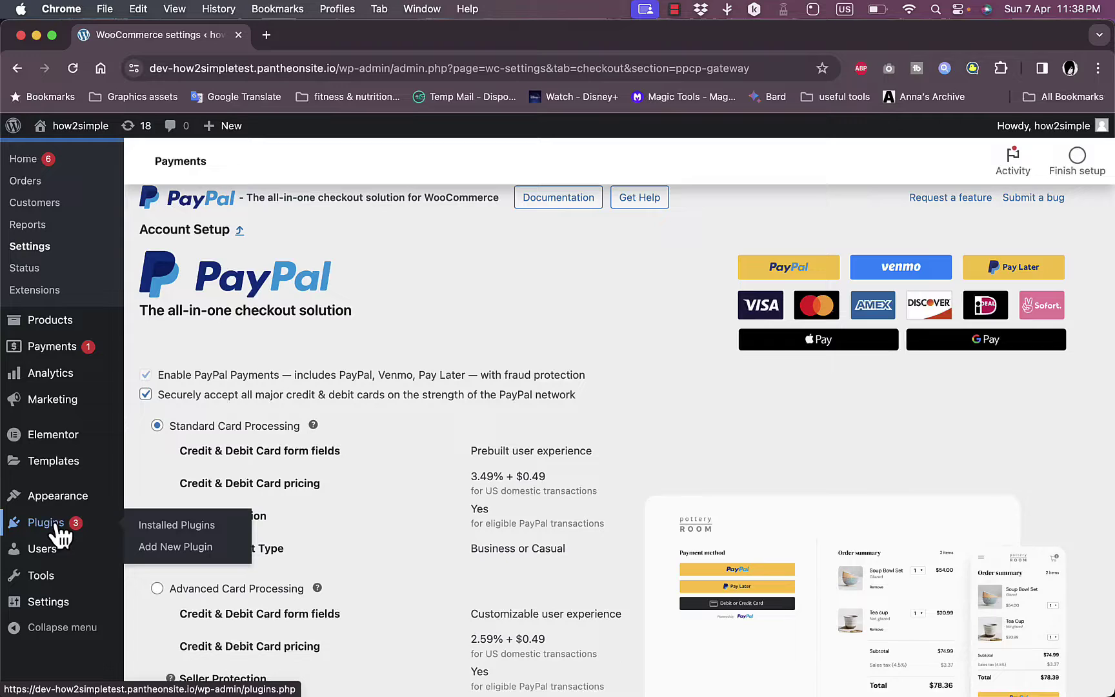
pyautogui.click(171, 526)
pyautogui.scroll(-5, 324, 471)
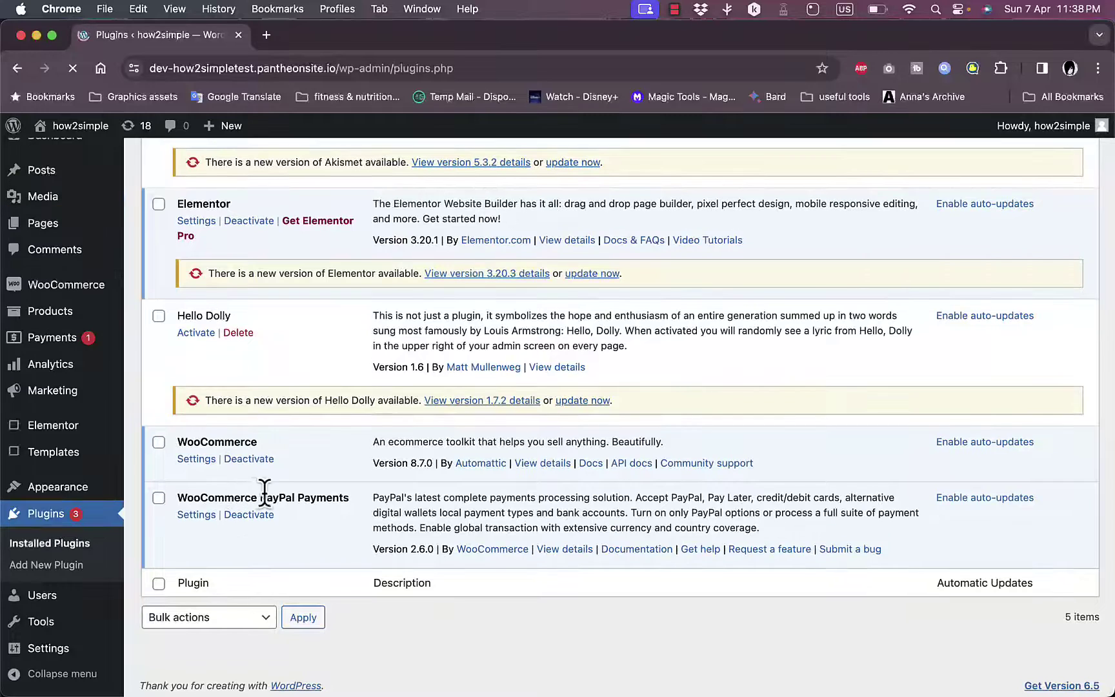
pyautogui.click(196, 514)
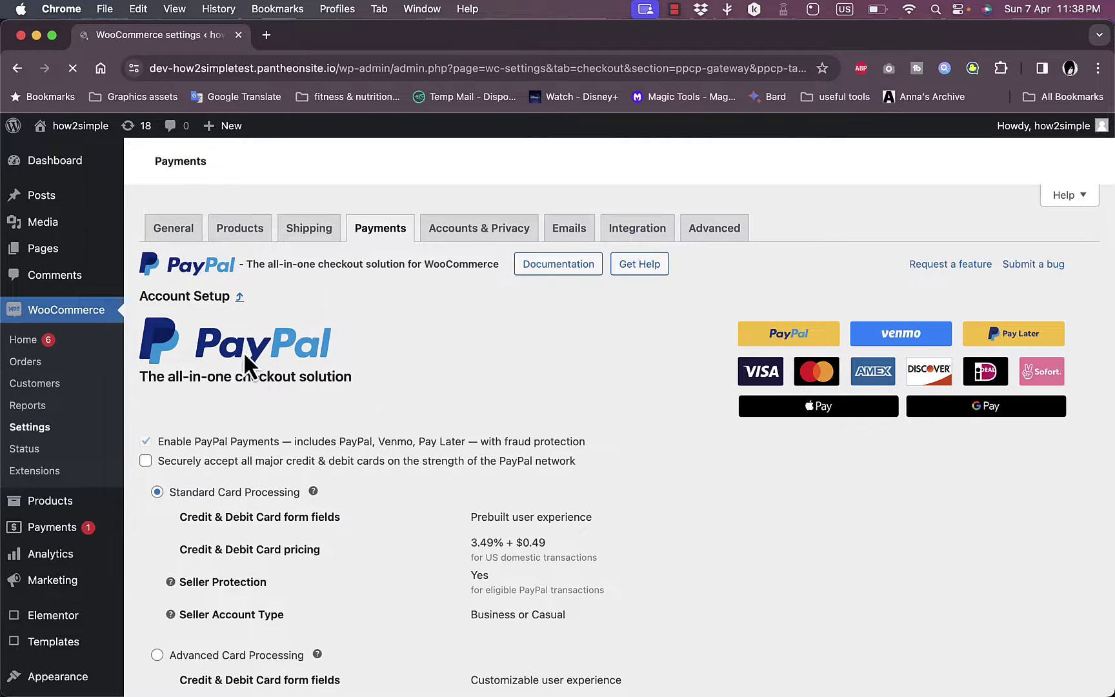
pyautogui.scroll(-3, 472, 371)
pyautogui.scroll(2, 472, 371)
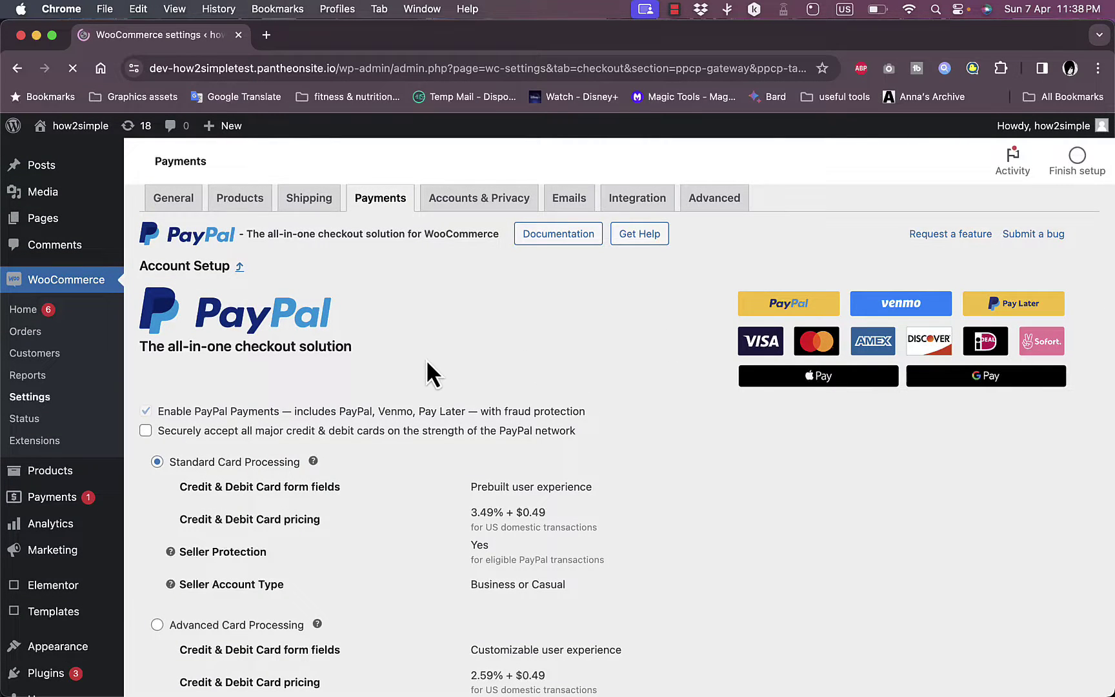
pyautogui.scroll(-3, 428, 368)
pyautogui.scroll(-6, 427, 362)
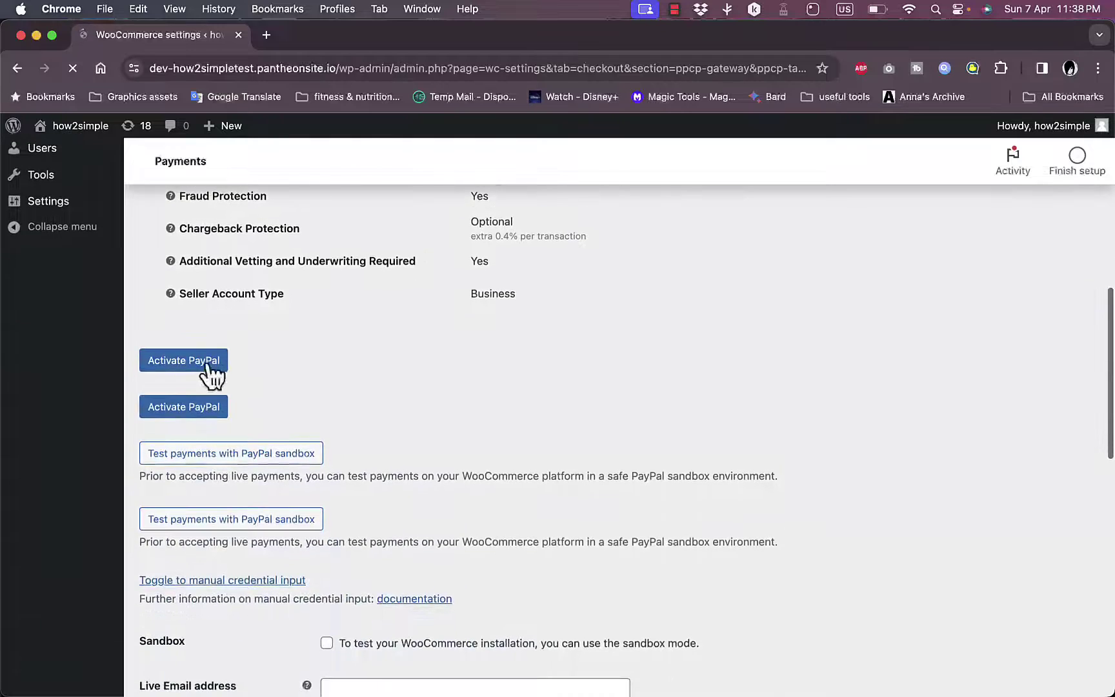
pyautogui.scroll(-1, 209, 364)
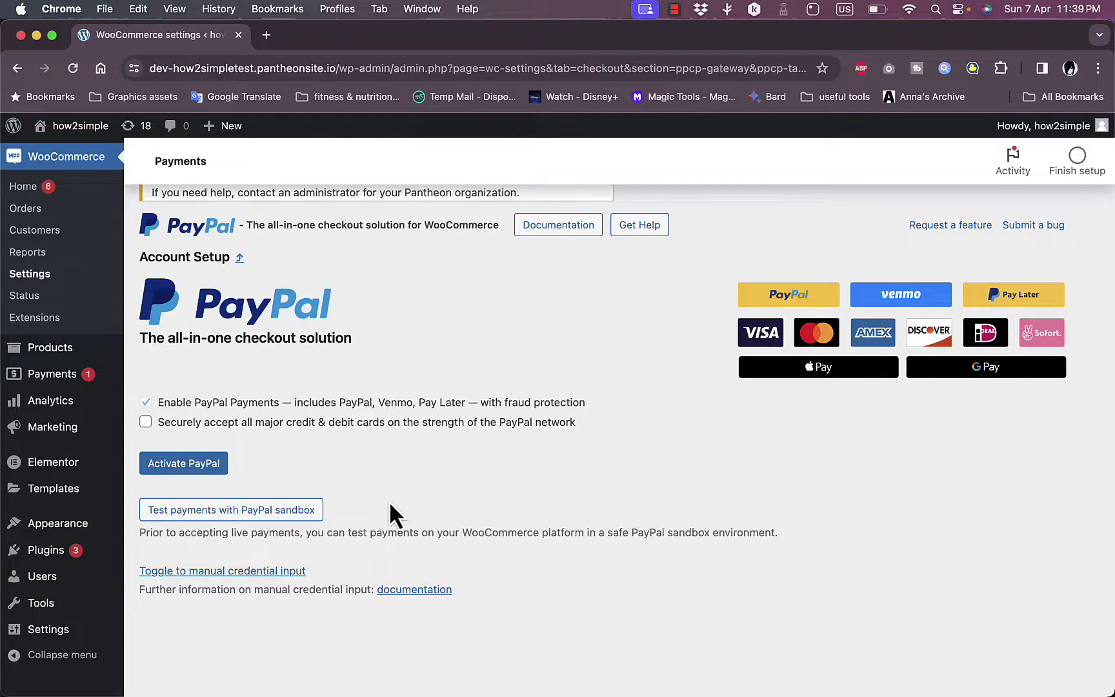
pyautogui.scroll(5, 412, 516)
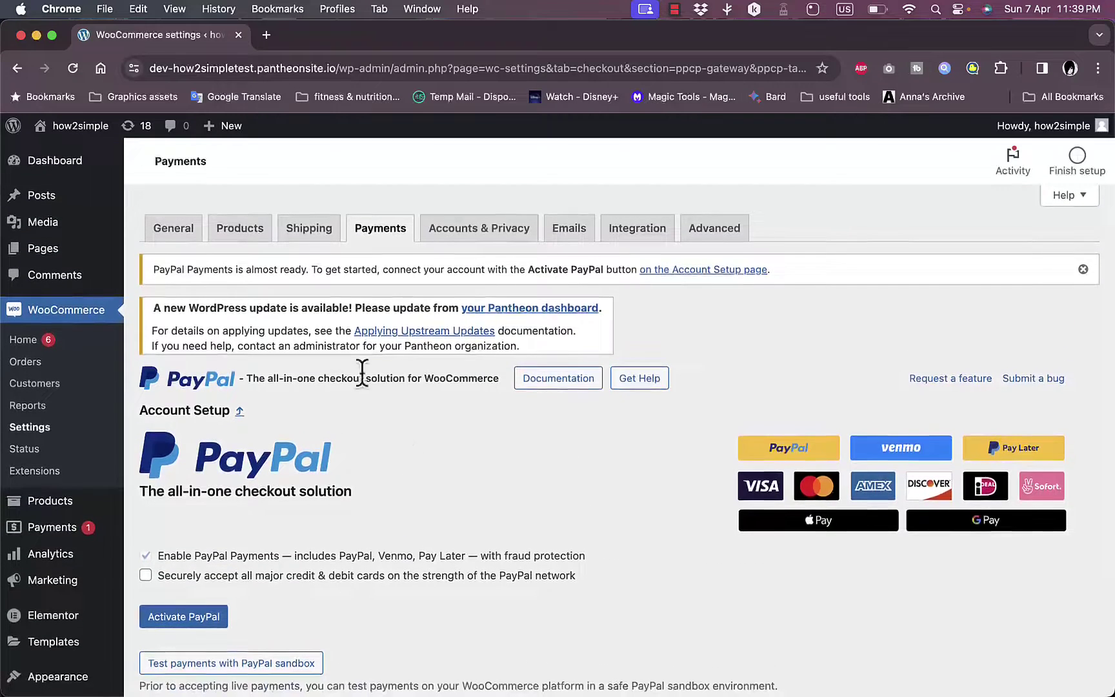
# - Review the WooCommerce General store settings
pyautogui.click(182, 234)
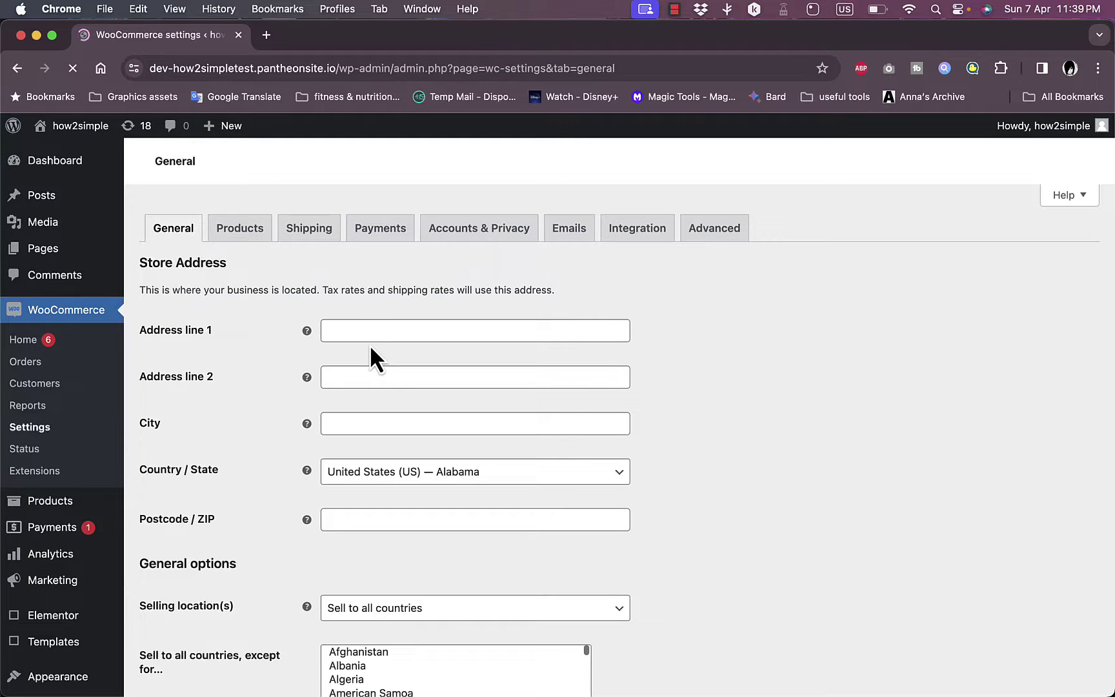
pyautogui.scroll(-5, 370, 348)
pyautogui.scroll(-15, 370, 349)
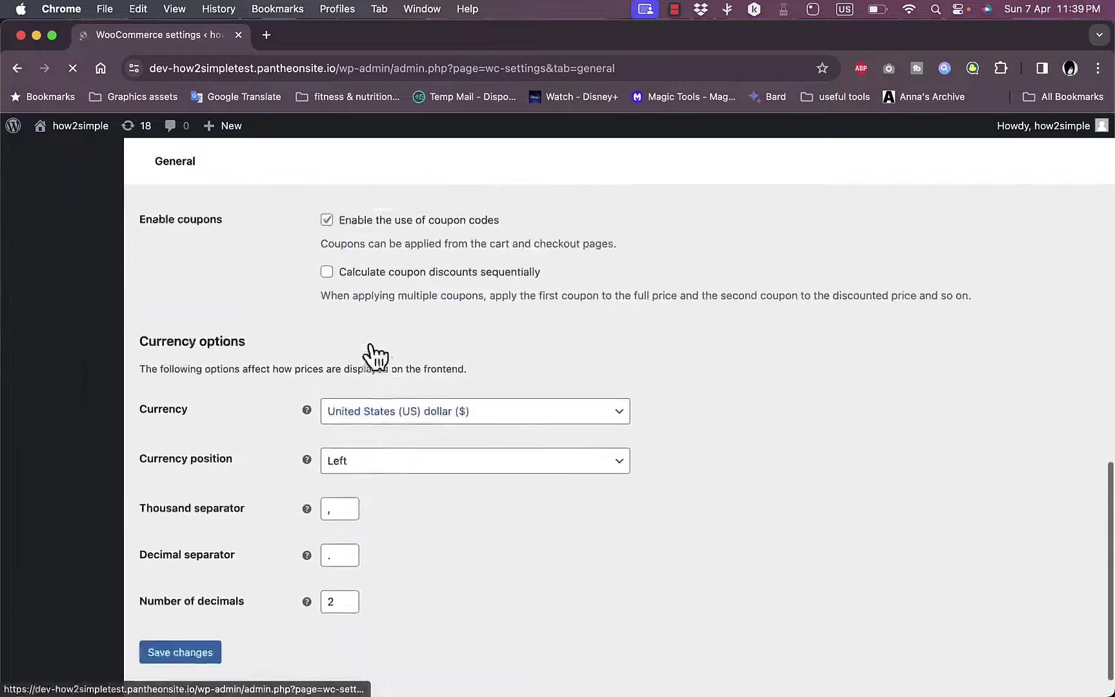
pyautogui.scroll(20, 368, 345)
# - Review the Products settings (Shop page, kg and cm units), then go to Payments
pyautogui.click(239, 238)
pyautogui.scroll(-4, 267, 310)
pyautogui.scroll(4, 267, 310)
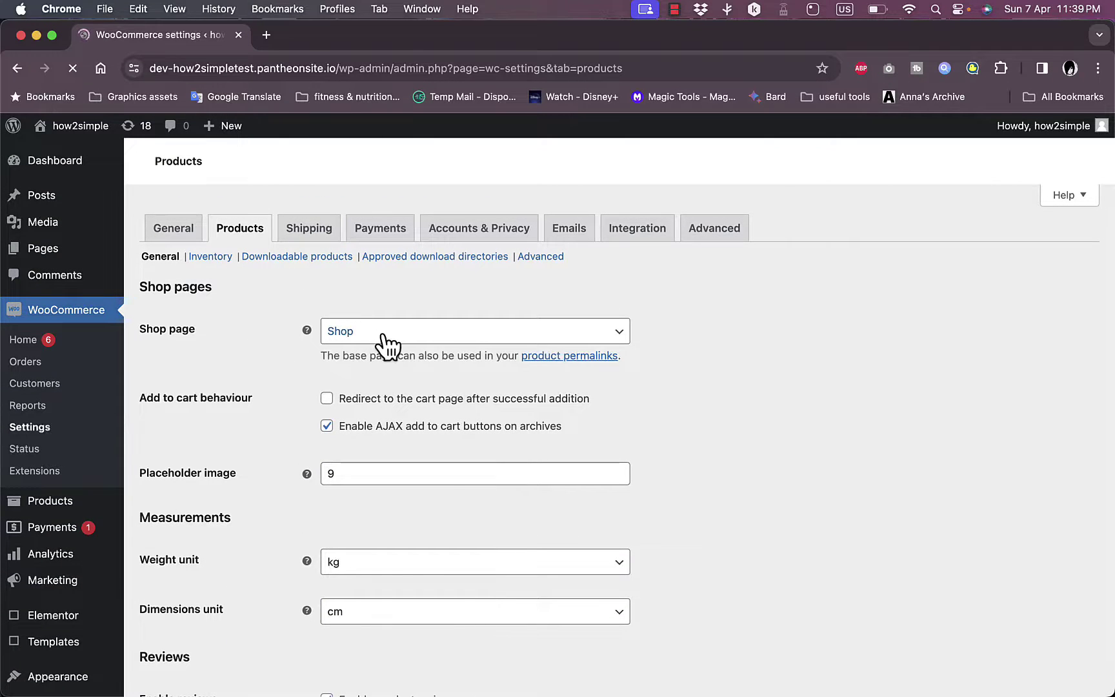
pyautogui.scroll(-3, 262, 478)
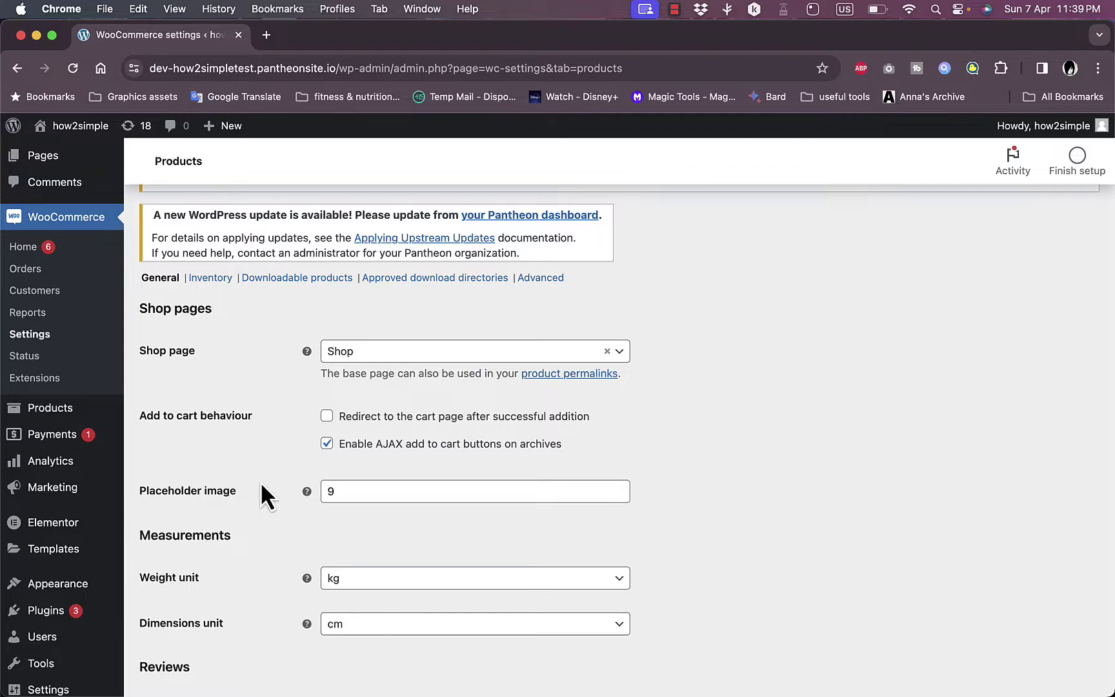
pyautogui.scroll(-2, 261, 476)
pyautogui.scroll(5, 271, 467)
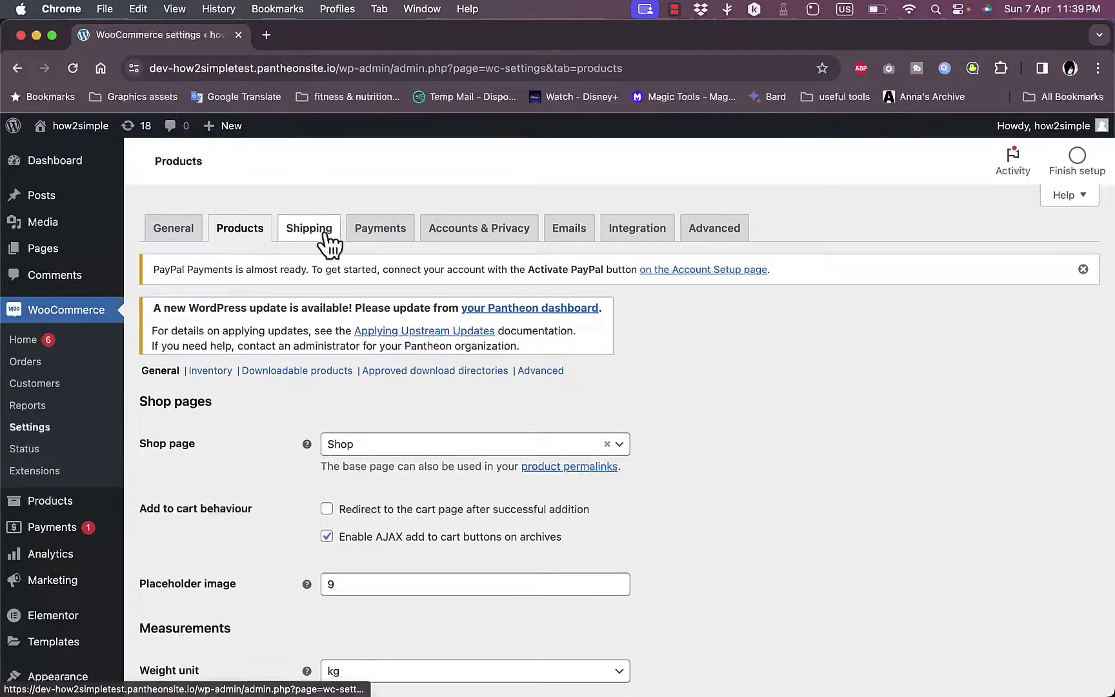
pyautogui.click(401, 232)
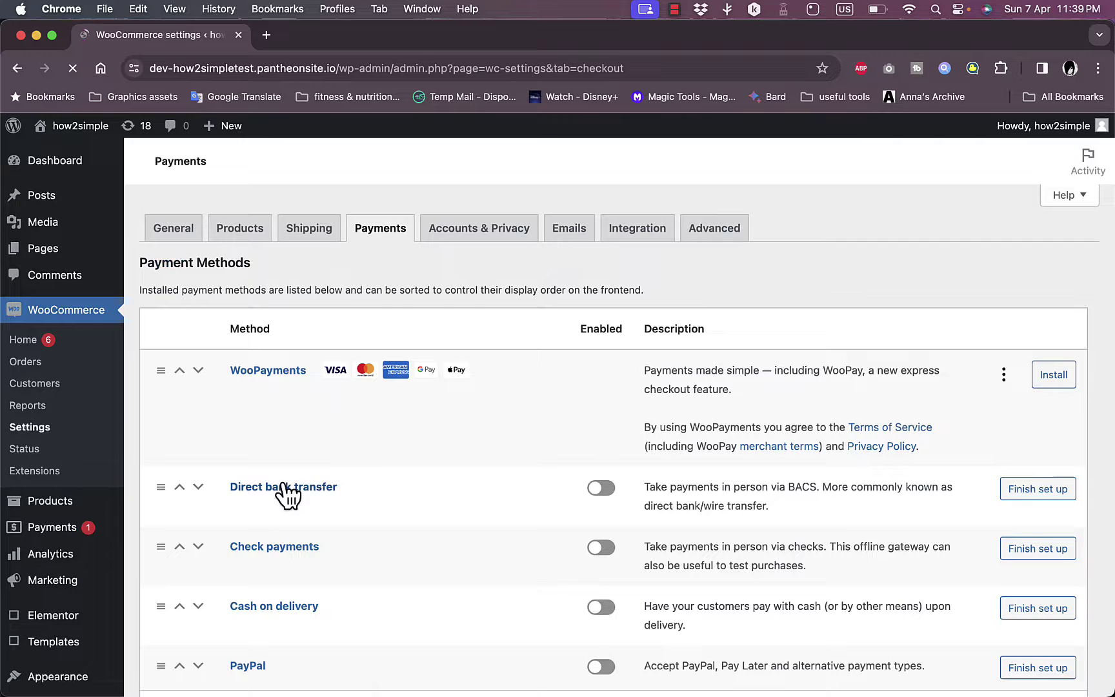
# - Scroll the payment methods table down to the disabled PayPal row
pyautogui.scroll(-3, 286, 493)
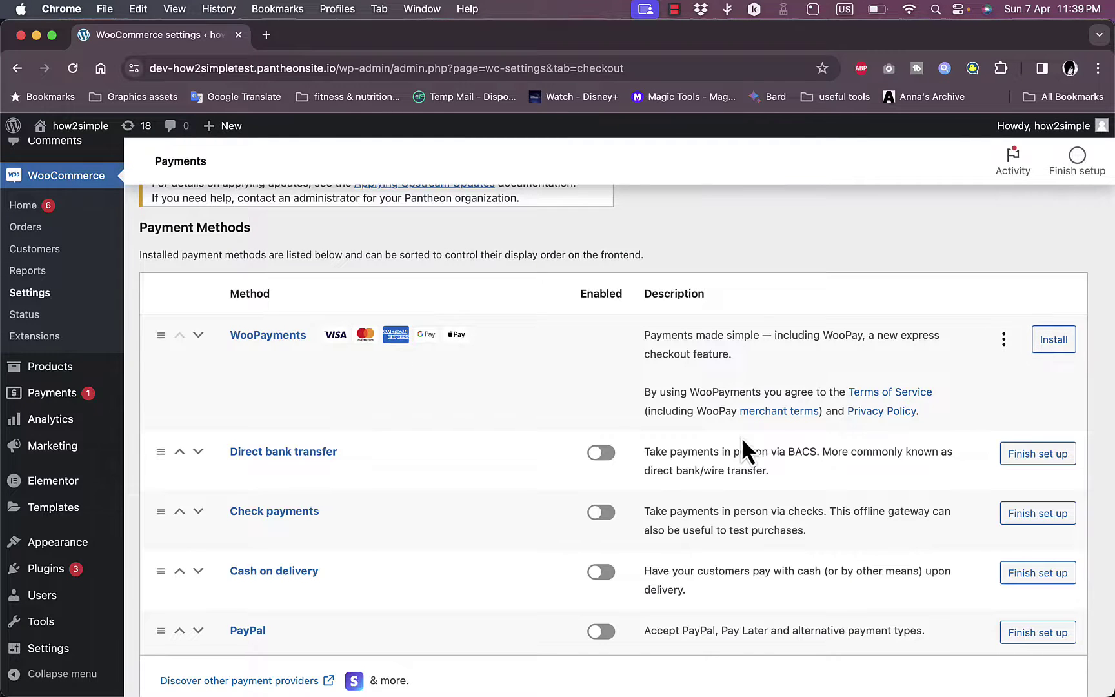
pyautogui.scroll(-3, 748, 438)
pyautogui.scroll(-1, 740, 436)
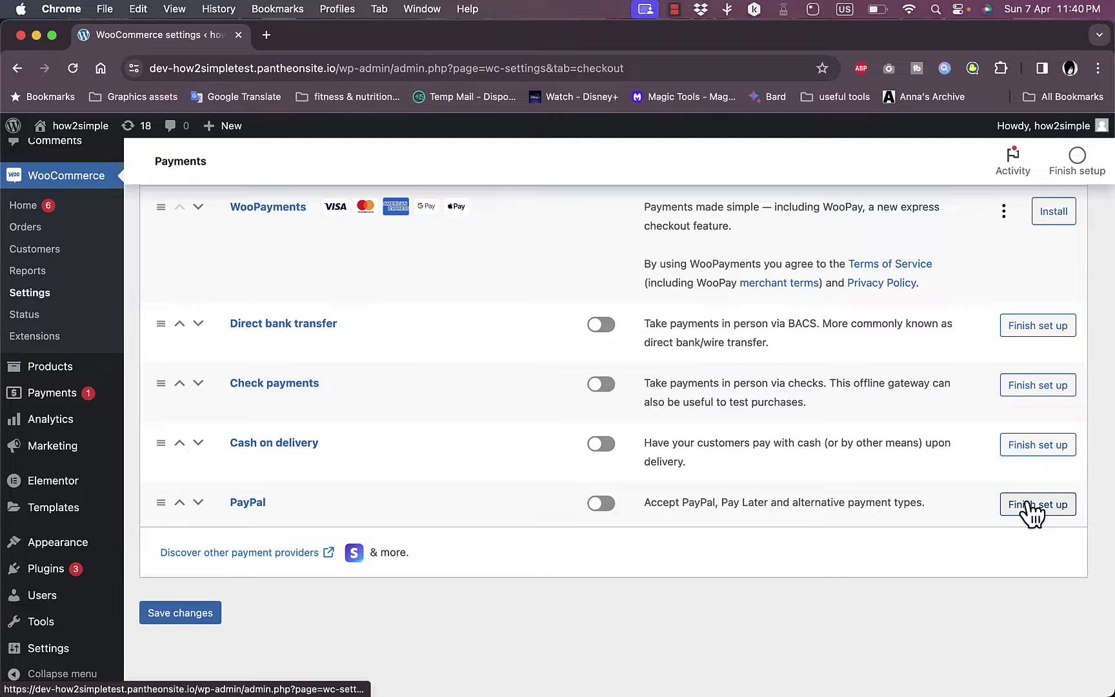
# - Review PayPal's Finish set up page and return to the payment methods list
pyautogui.click(599, 507)
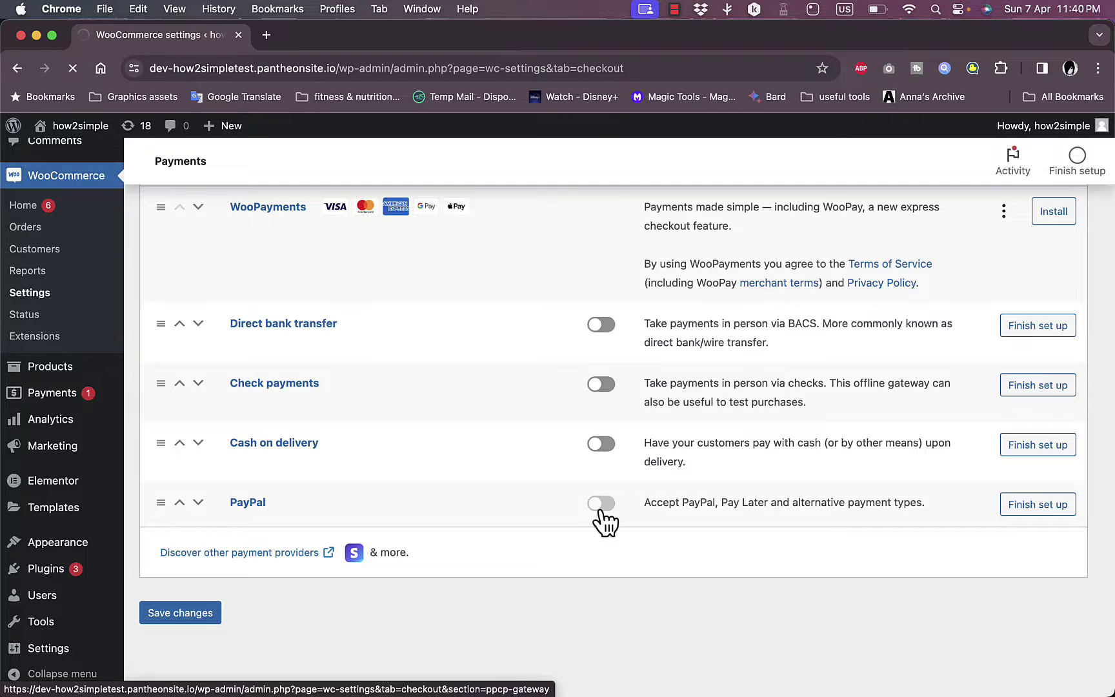
pyautogui.scroll(-5, 431, 527)
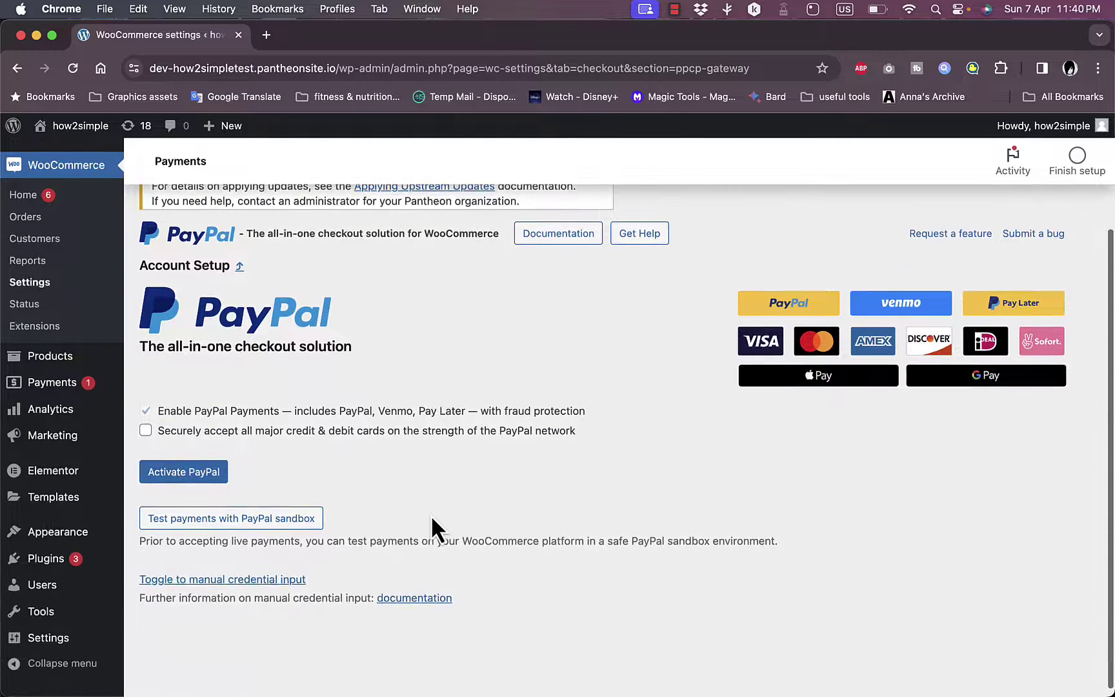
pyautogui.scroll(3, 431, 518)
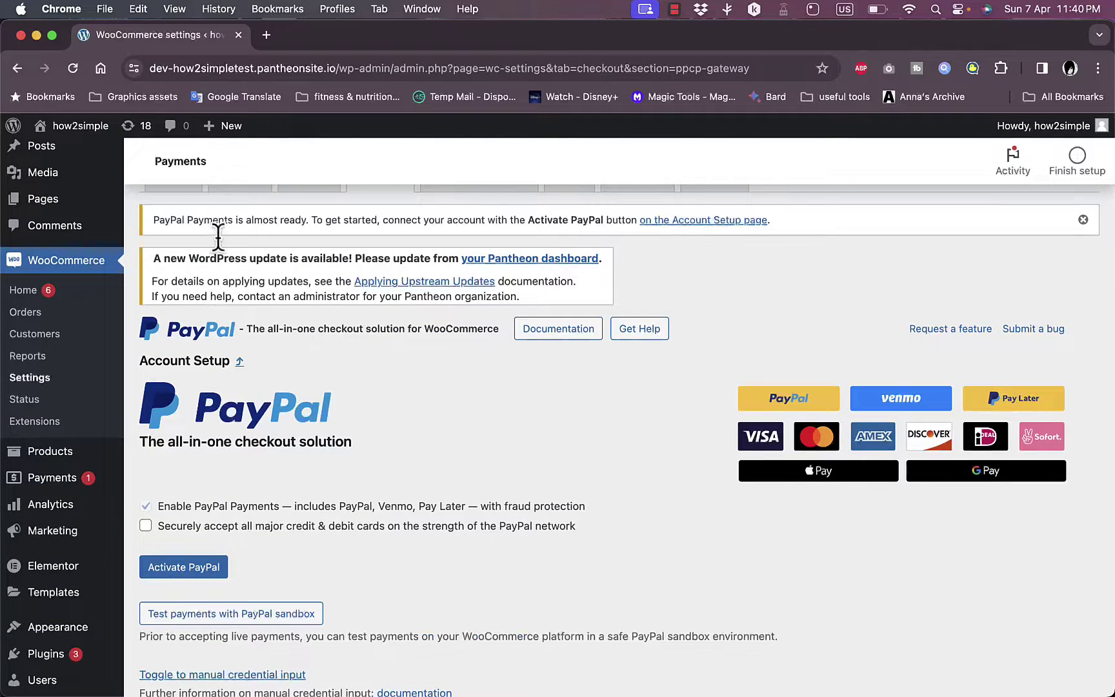
pyautogui.scroll(2, 246, 266)
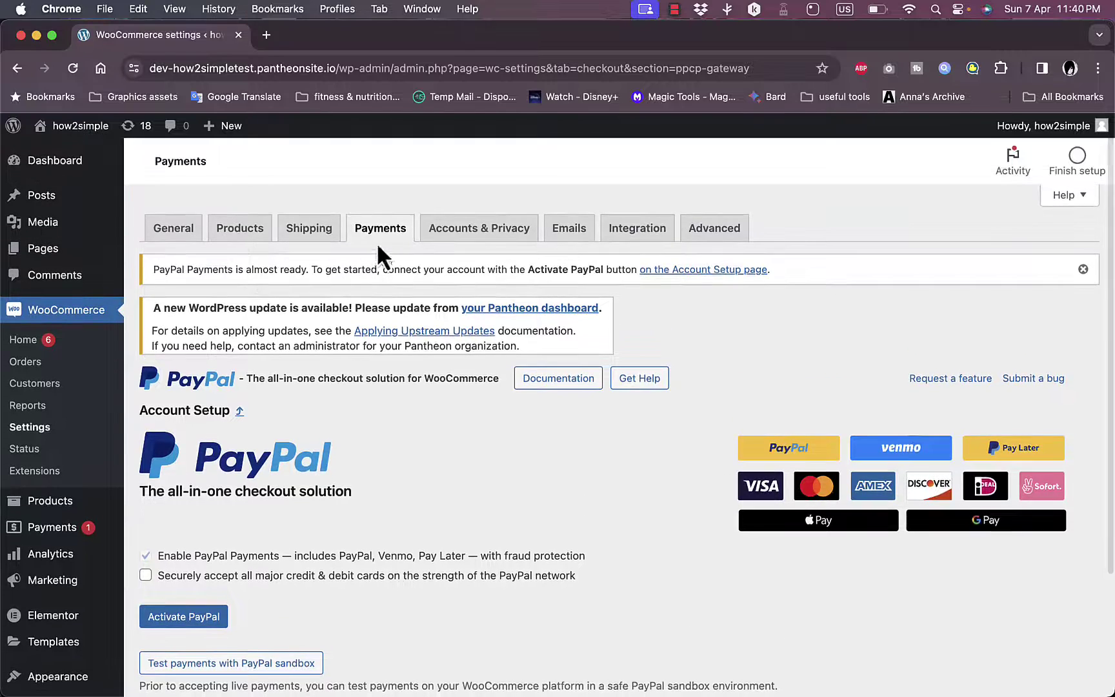
pyautogui.click(381, 236)
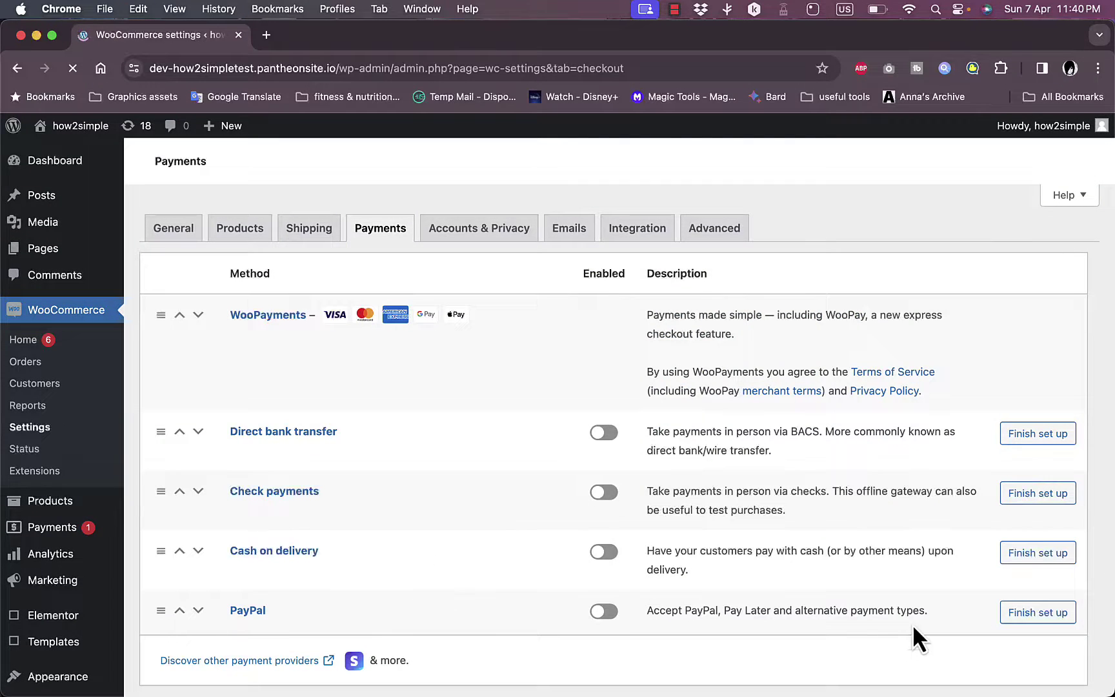
# - Re-examine PayPal's setup settings, then open Discover other payment providers
pyautogui.click(1049, 618)
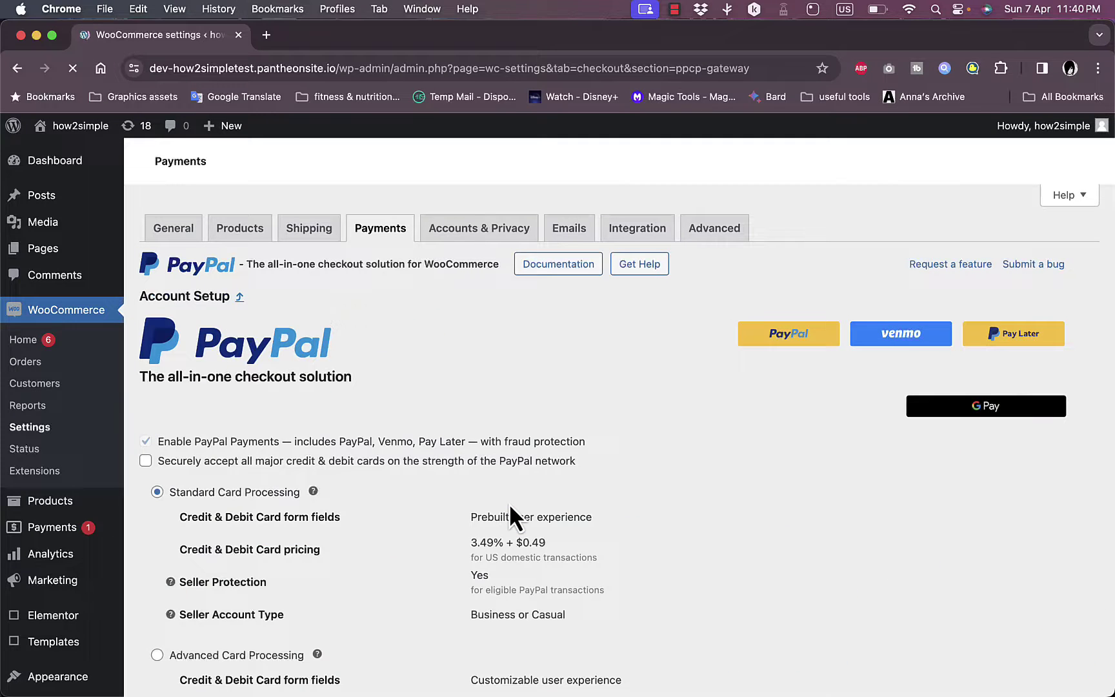
pyautogui.scroll(-3, 491, 464)
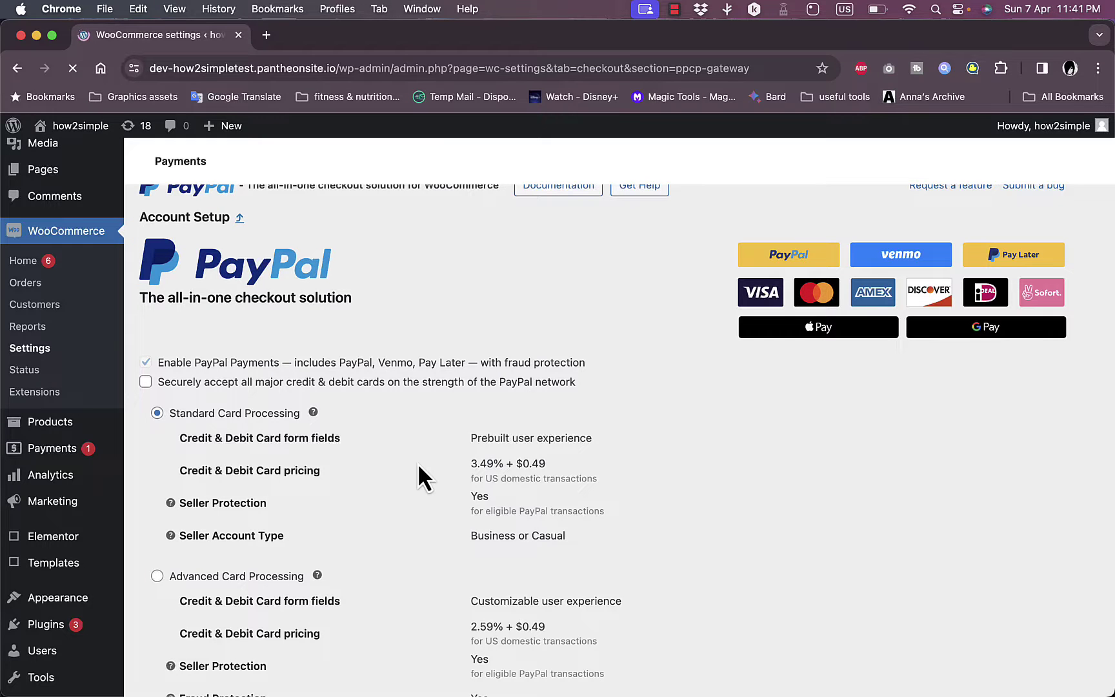
pyautogui.scroll(-3, 417, 464)
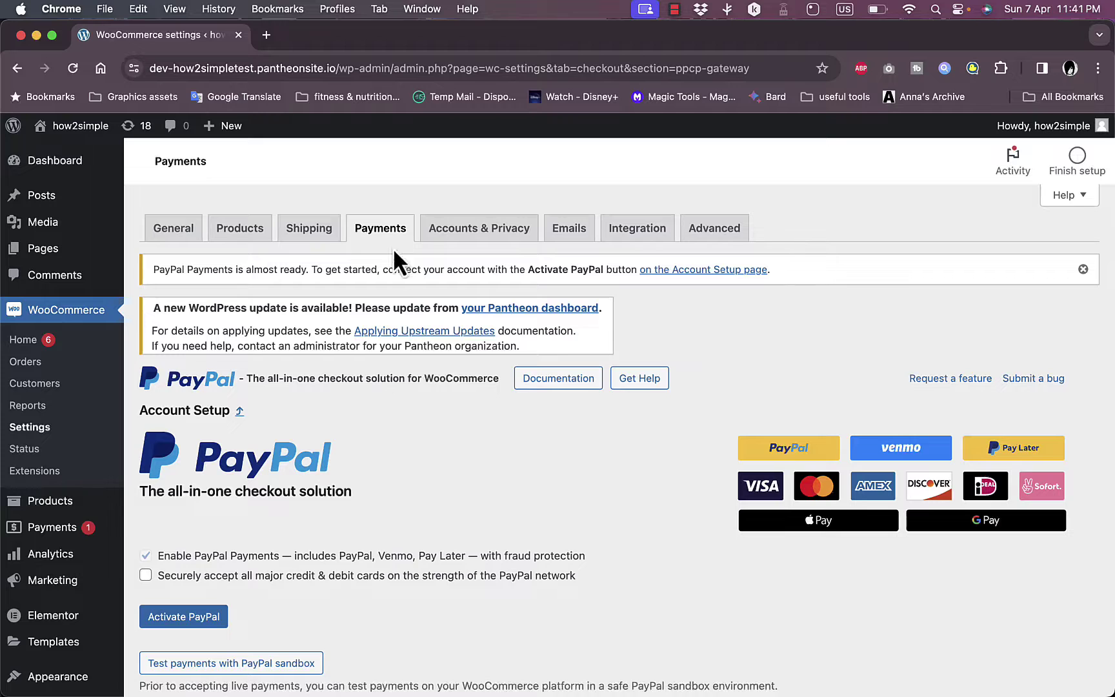
pyautogui.click(384, 230)
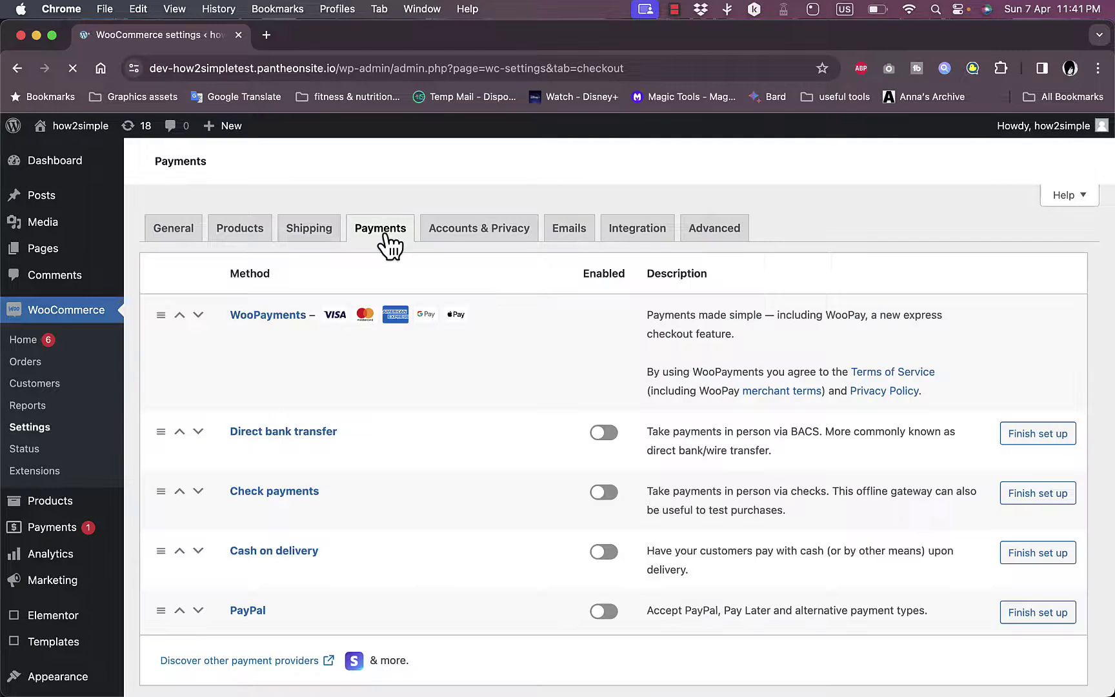
pyautogui.scroll(-4, 414, 439)
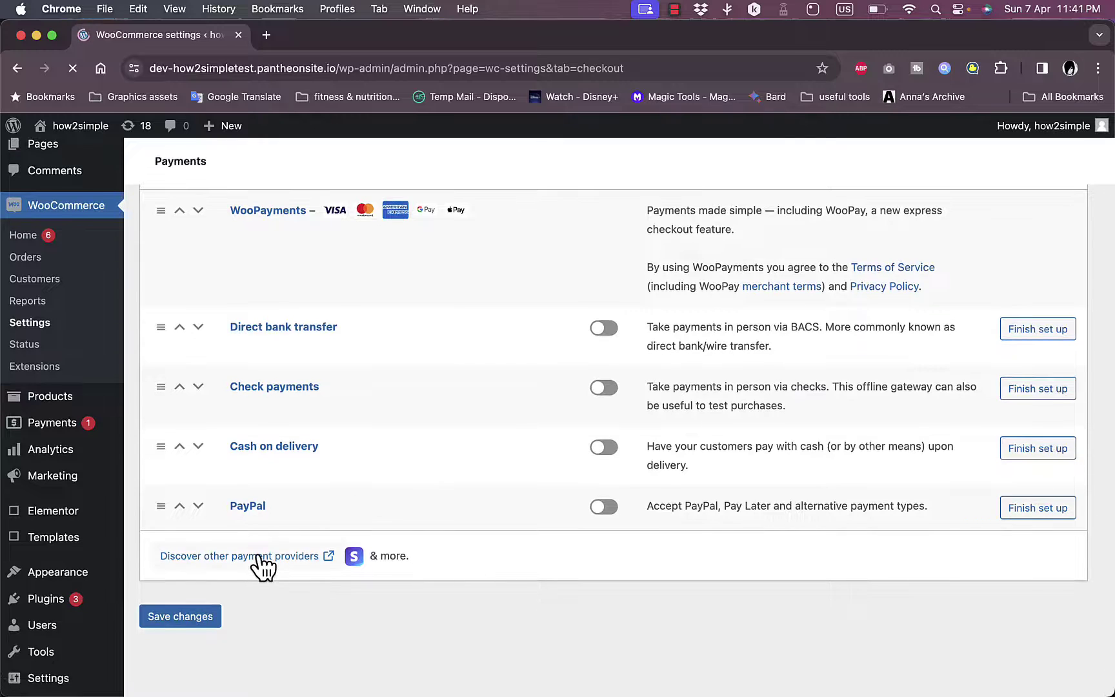
pyautogui.click(258, 555)
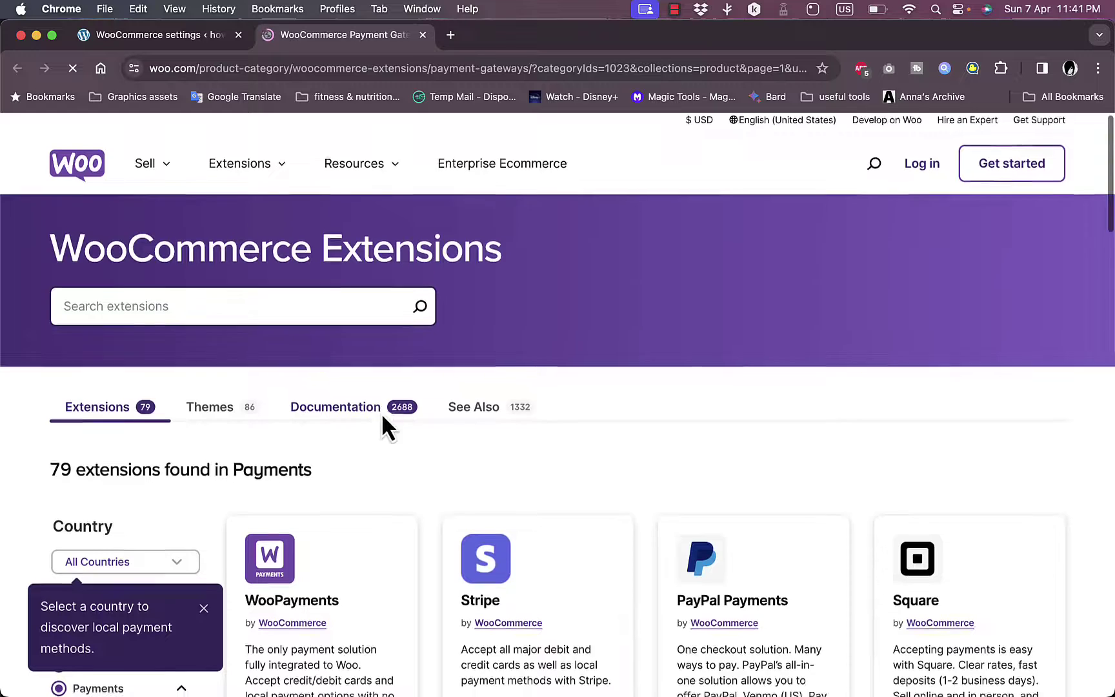
# - Scroll through the Marketplace Payments extensions to reach the free PayPal Payments 2.6.0 page
pyautogui.scroll(-3, 381, 412)
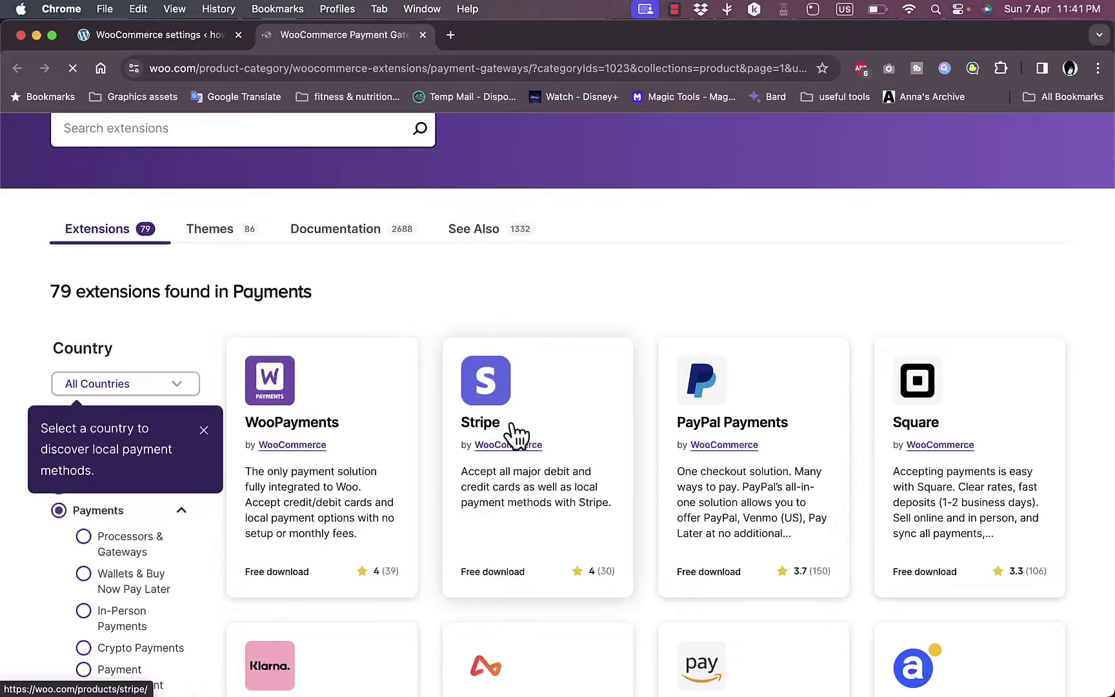
pyautogui.scroll(-2, 706, 440)
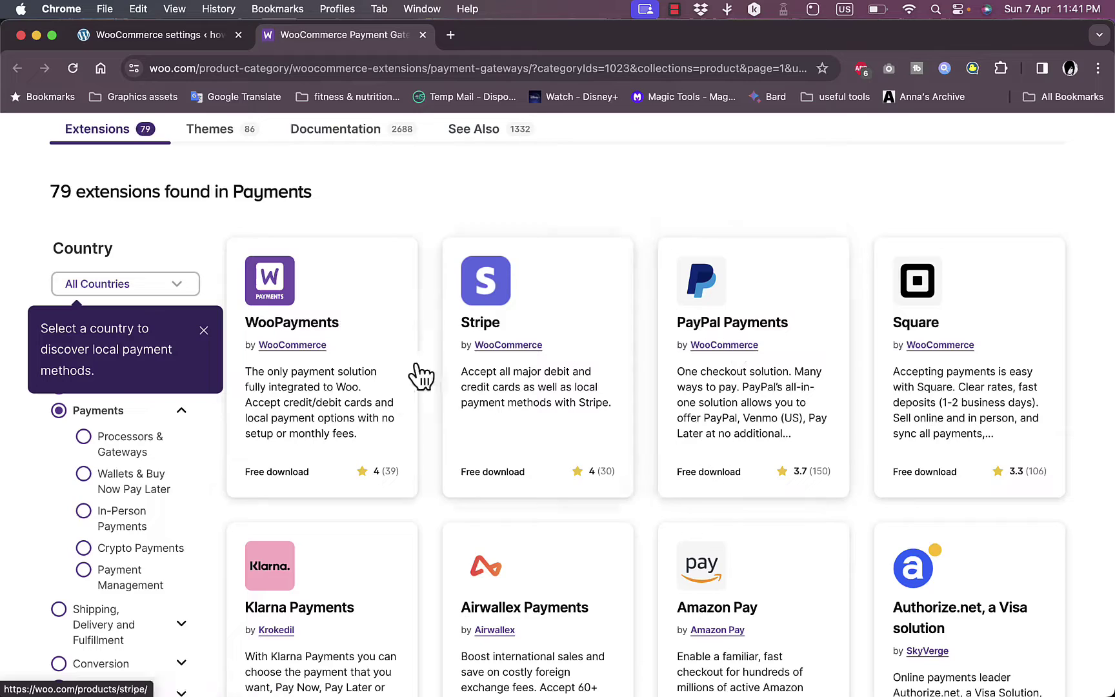
pyautogui.scroll(2, 328, 195)
pyautogui.scroll(-1, 327, 194)
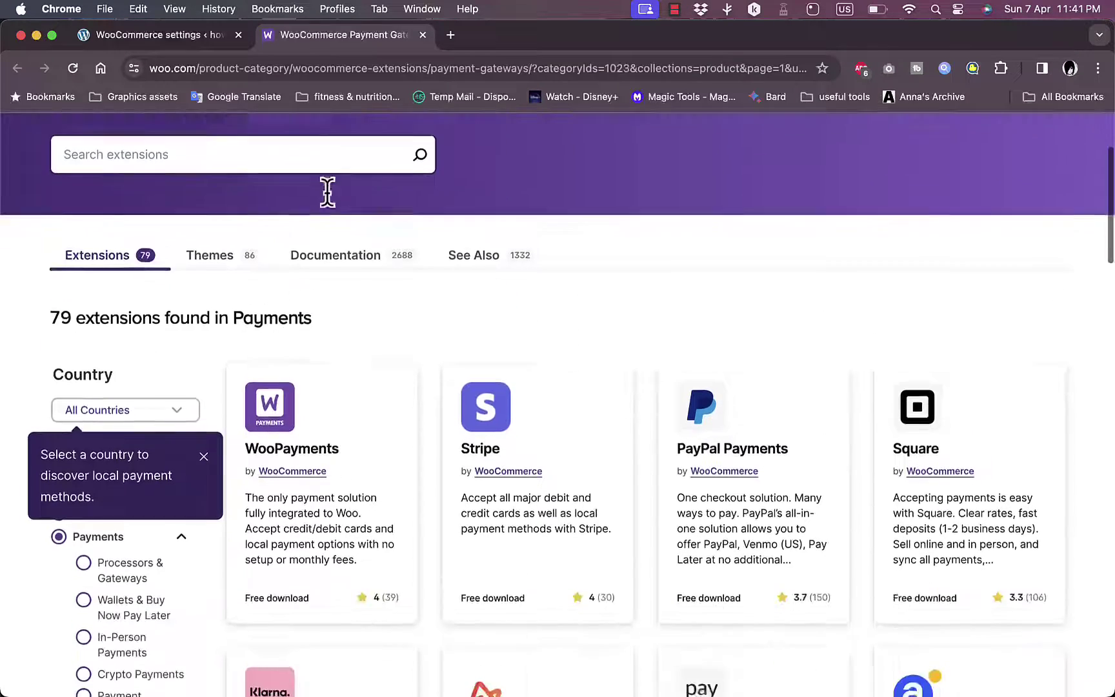
pyautogui.scroll(2, 328, 195)
pyautogui.scroll(-2, 328, 196)
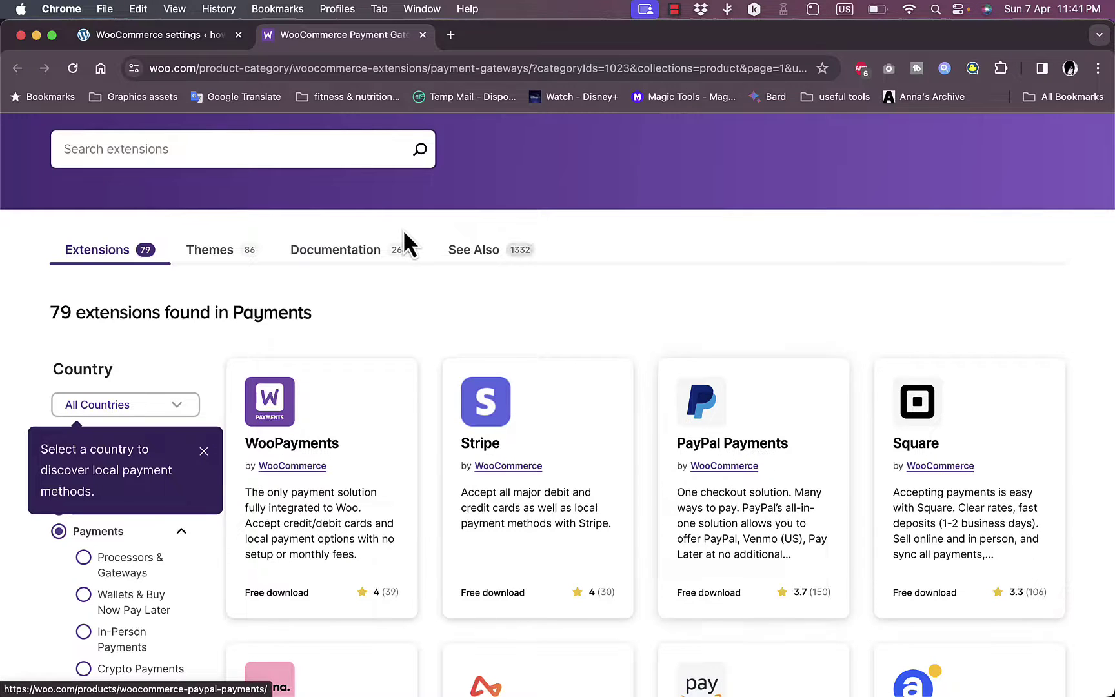
pyautogui.scroll(5, 406, 242)
pyautogui.scroll(-5, 449, 284)
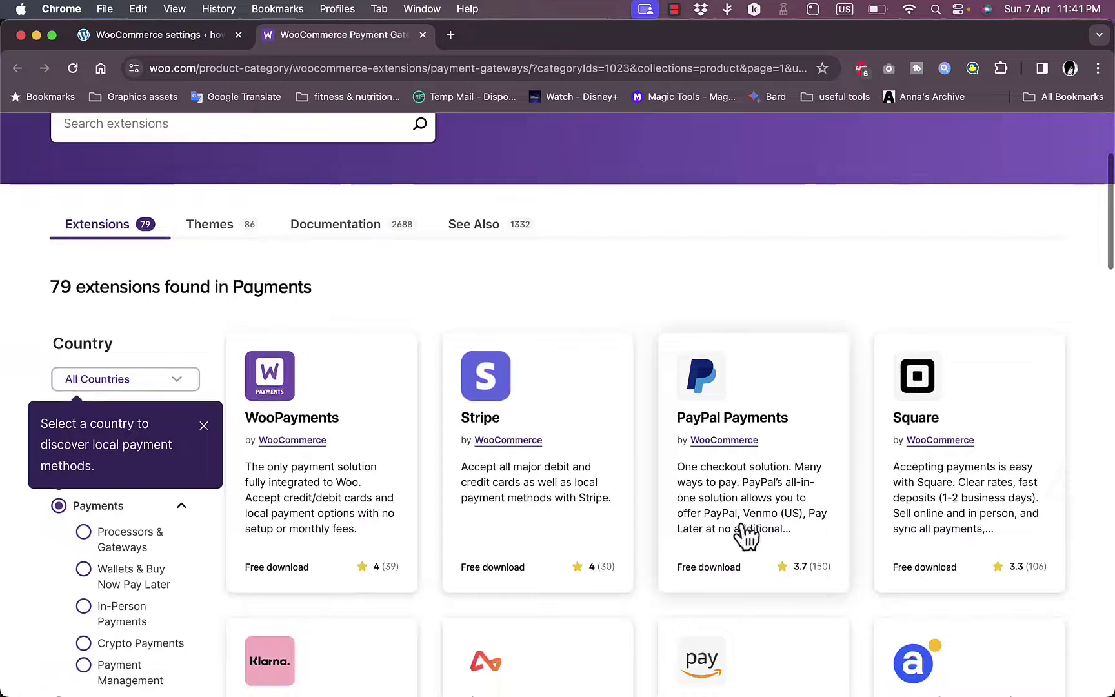
pyautogui.scroll(-2, 777, 434)
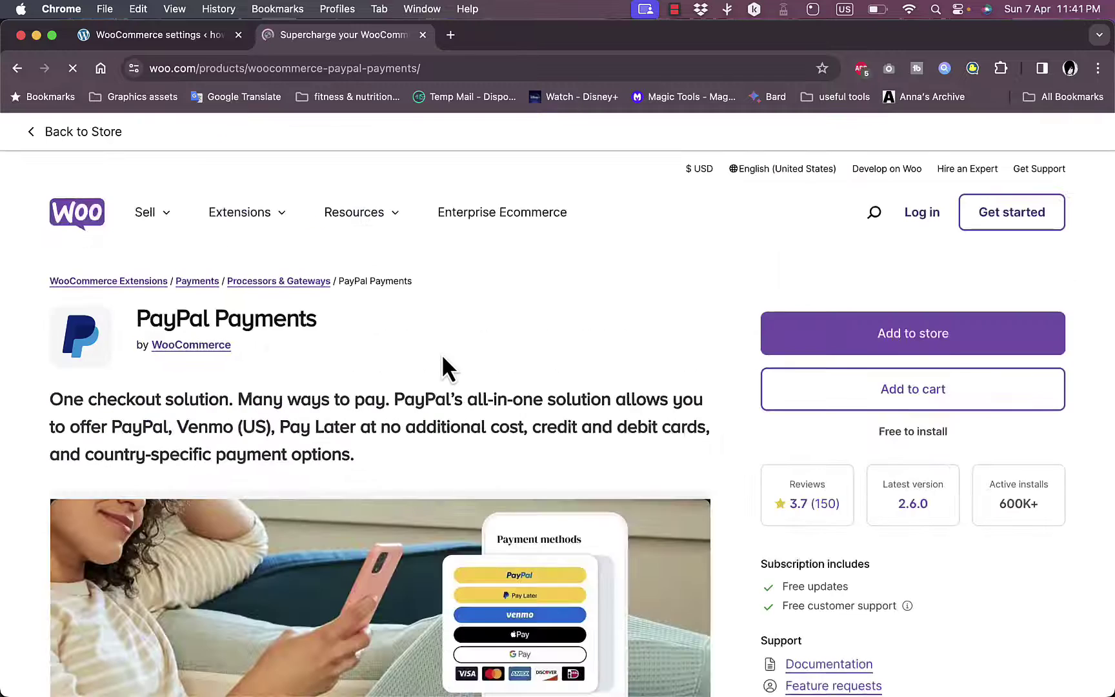
# - Add PayPal Payments to the store as a $0.00 checkout and select the Email address field
pyautogui.click(931, 348)
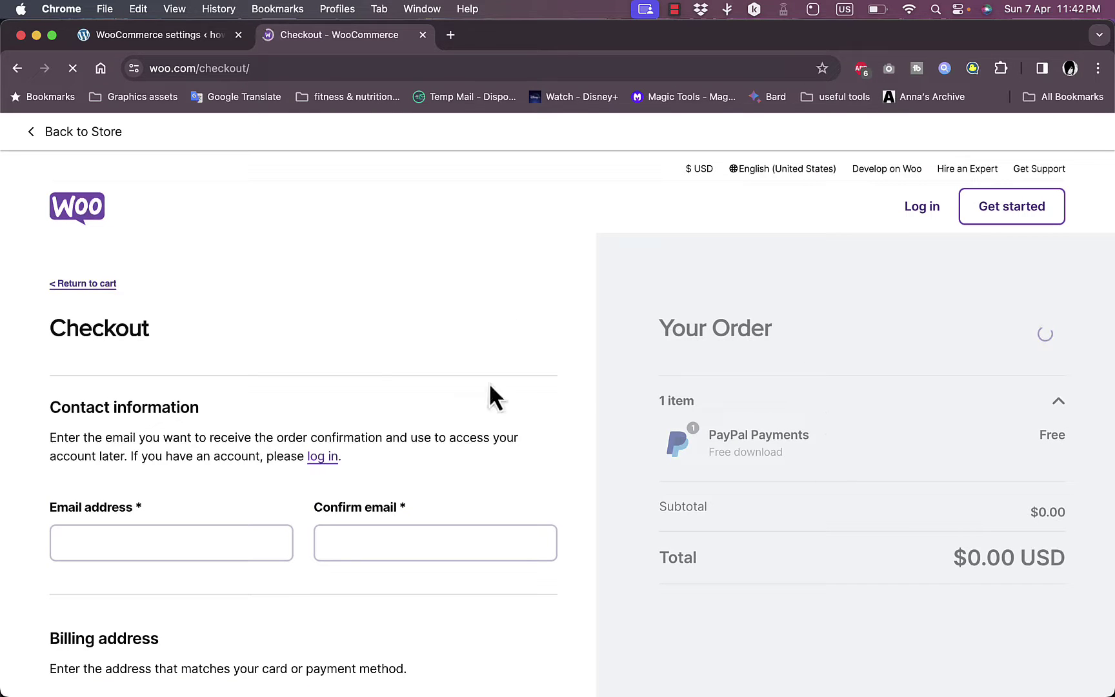
pyautogui.scroll(-5, 207, 488)
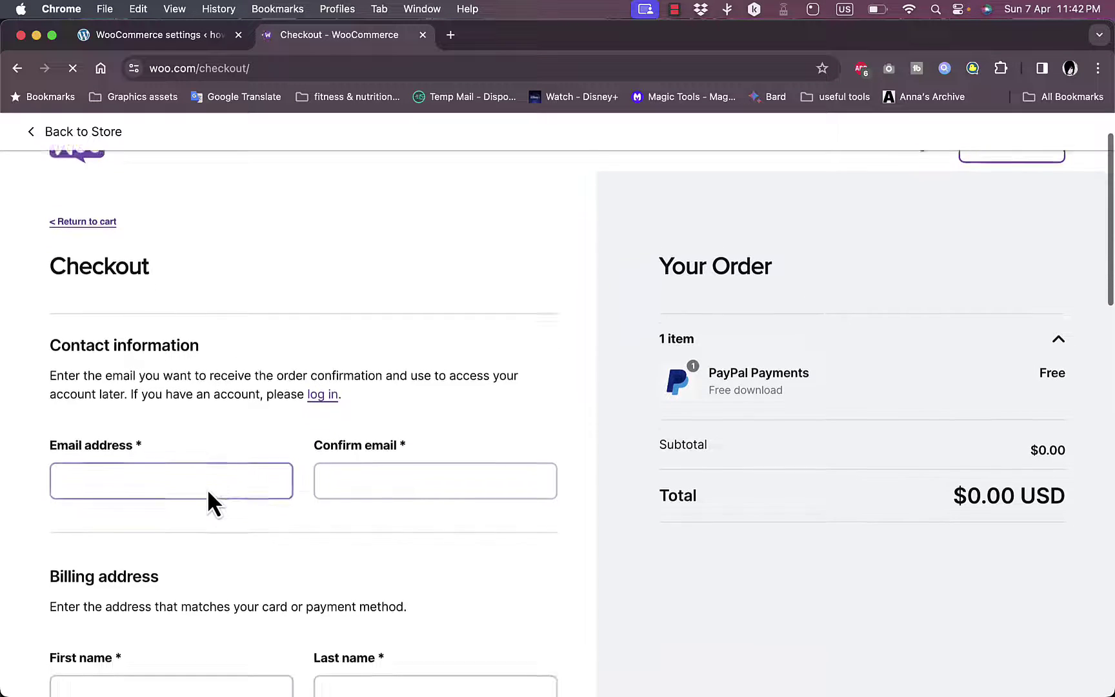
pyautogui.click(209, 392)
# - Review the empty checkout form, then return to the WooCommerce payment settings tab
pyautogui.scroll(-15, 209, 391)
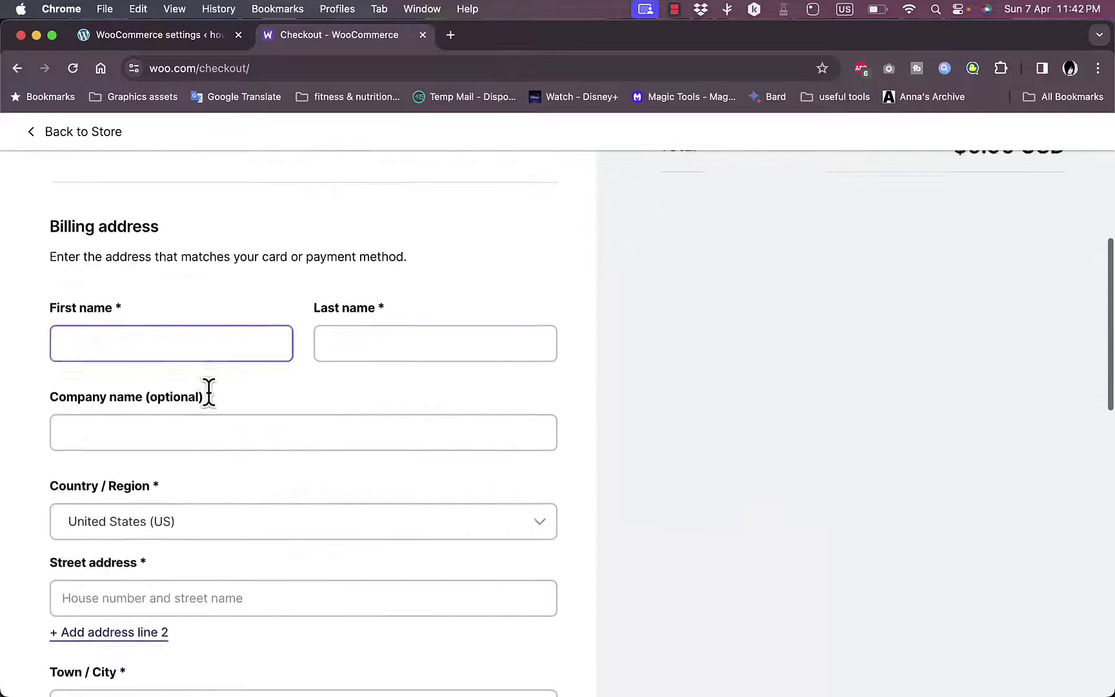
pyautogui.scroll(20, 209, 394)
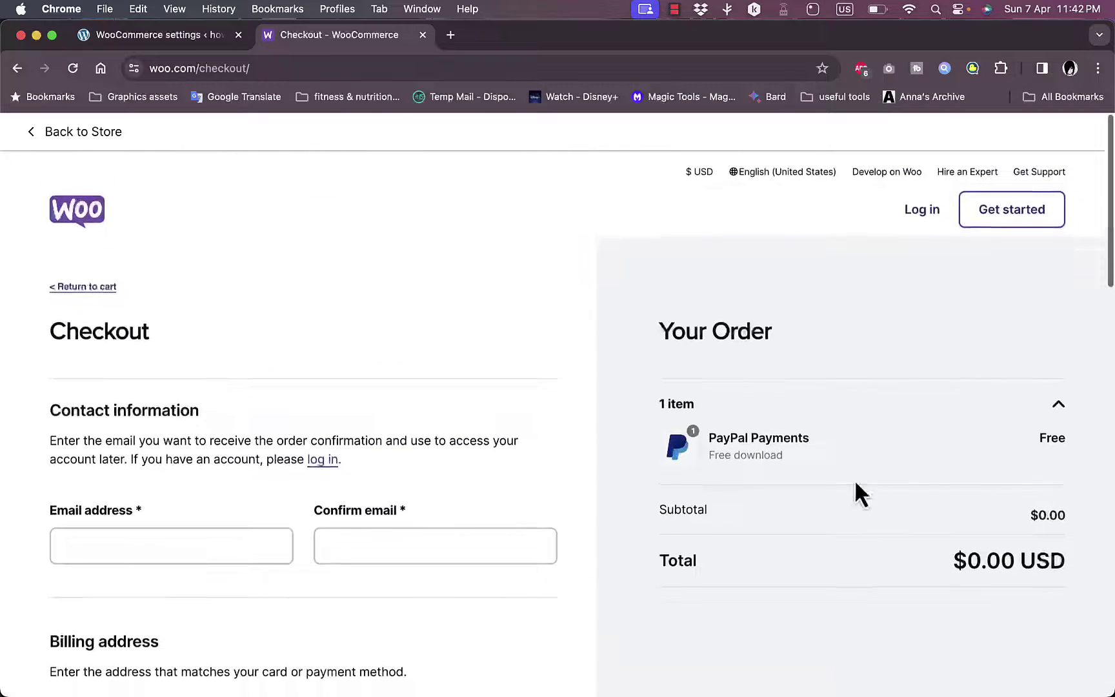
pyautogui.scroll(-5, 862, 447)
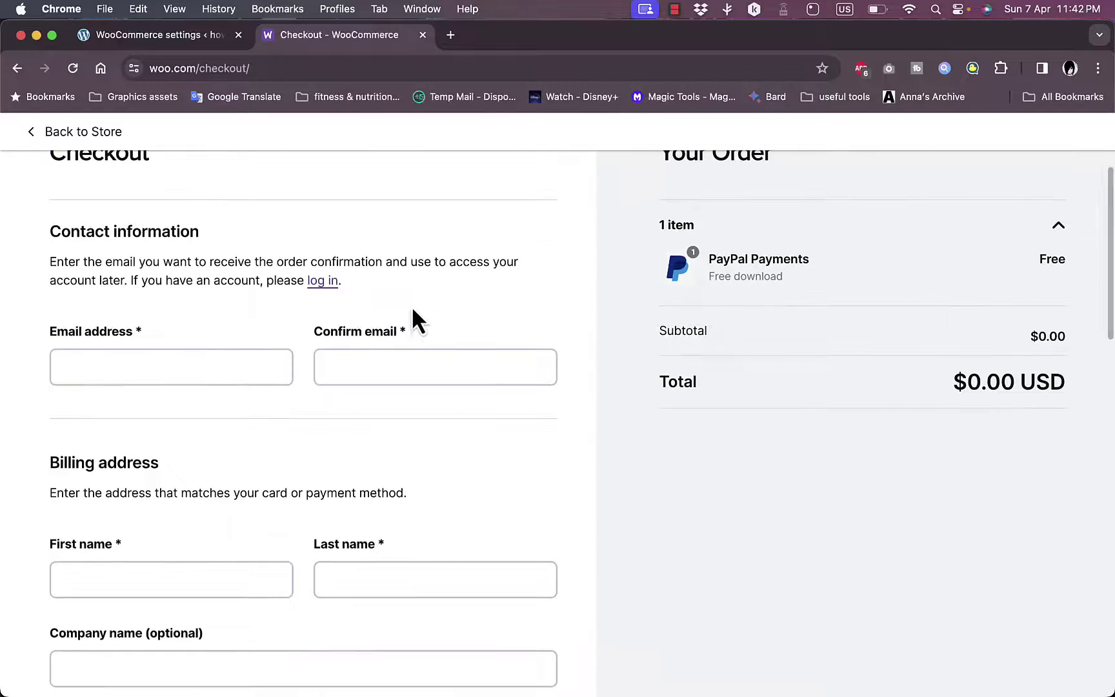
pyautogui.scroll(-15, 323, 389)
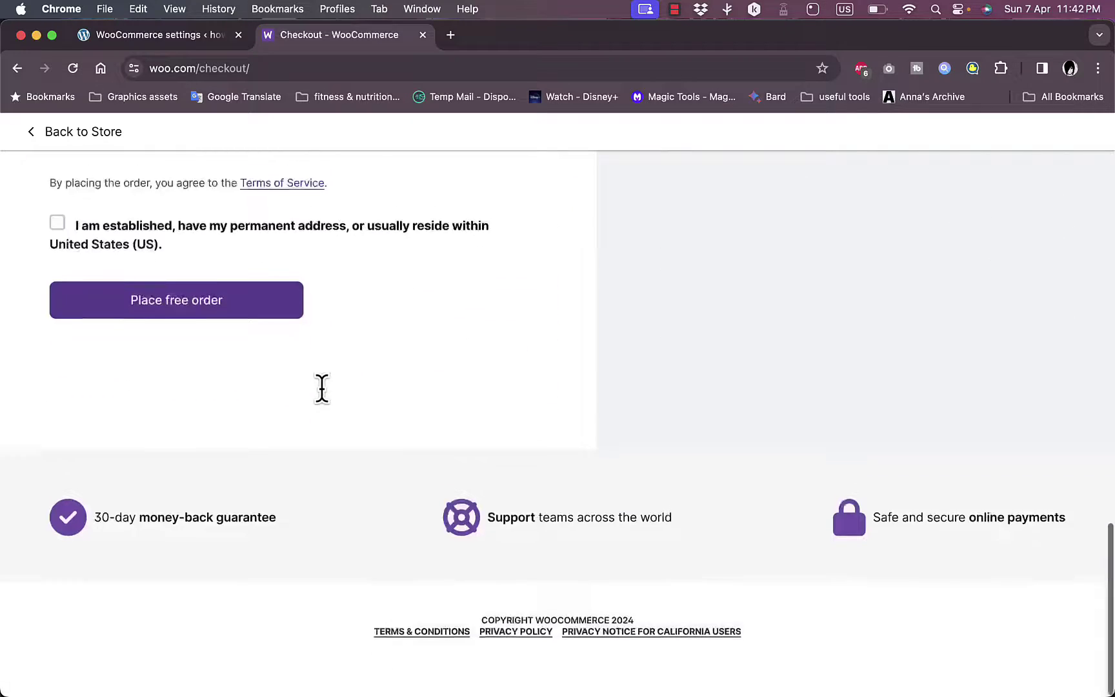
pyautogui.scroll(2, 322, 389)
pyautogui.scroll(8, 552, 340)
pyautogui.scroll(10, 554, 331)
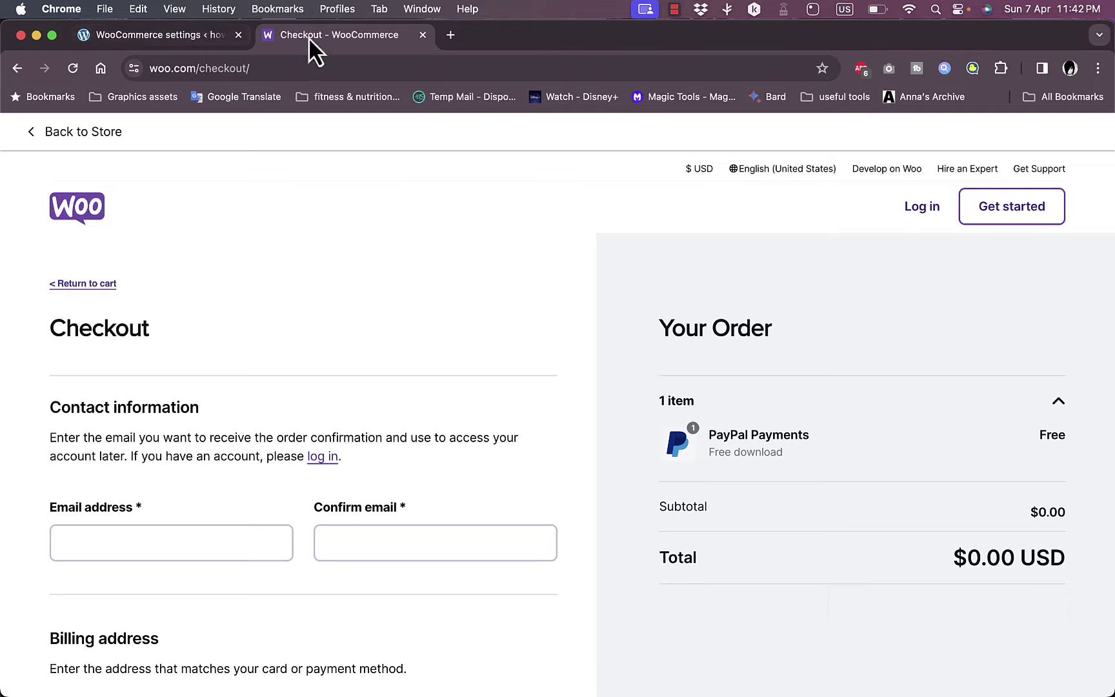
pyautogui.click(192, 47)
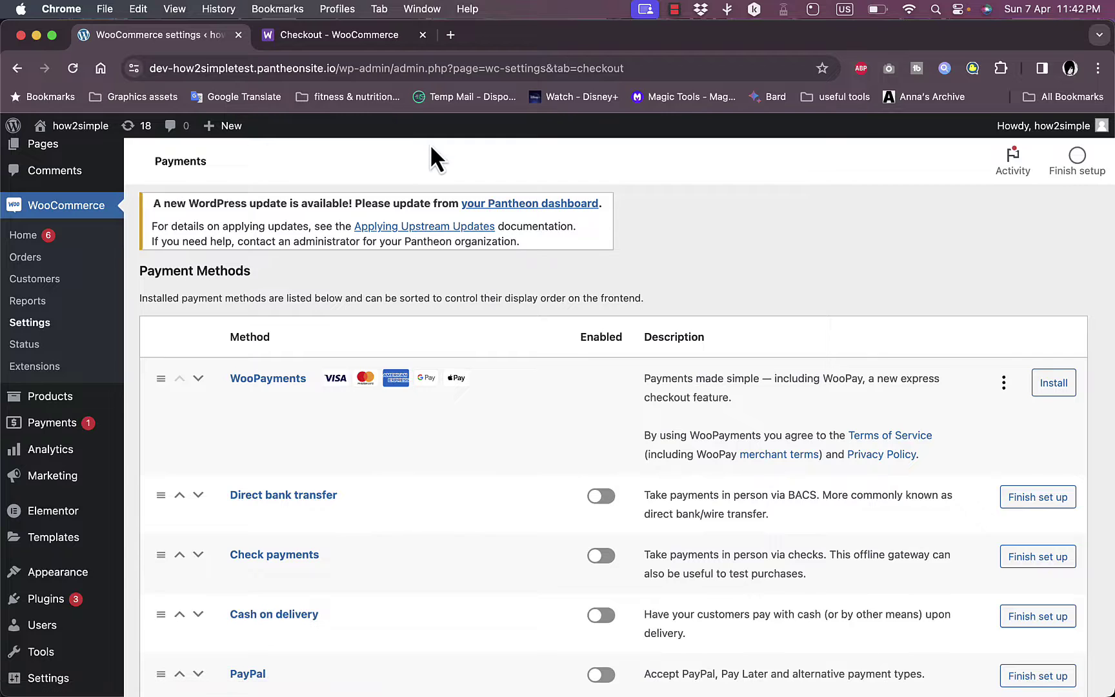
# - Scroll the Payments page to review the disabled methods under the PayPal almost-ready notice
pyautogui.scroll(-5, 513, 358)
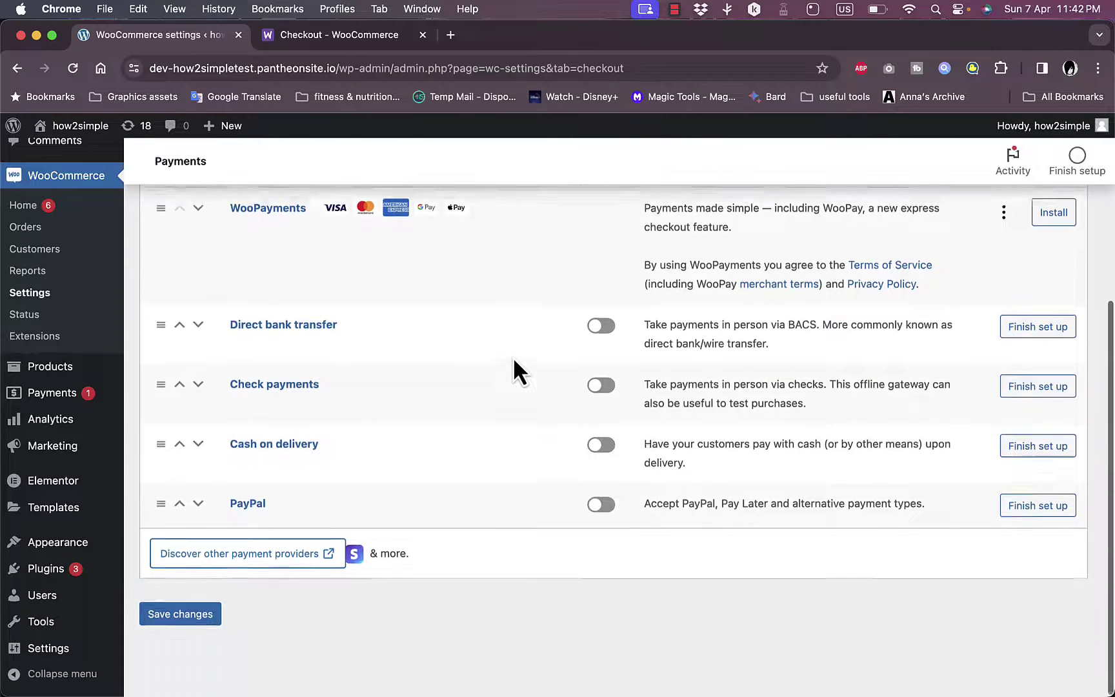
pyautogui.scroll(8, 512, 358)
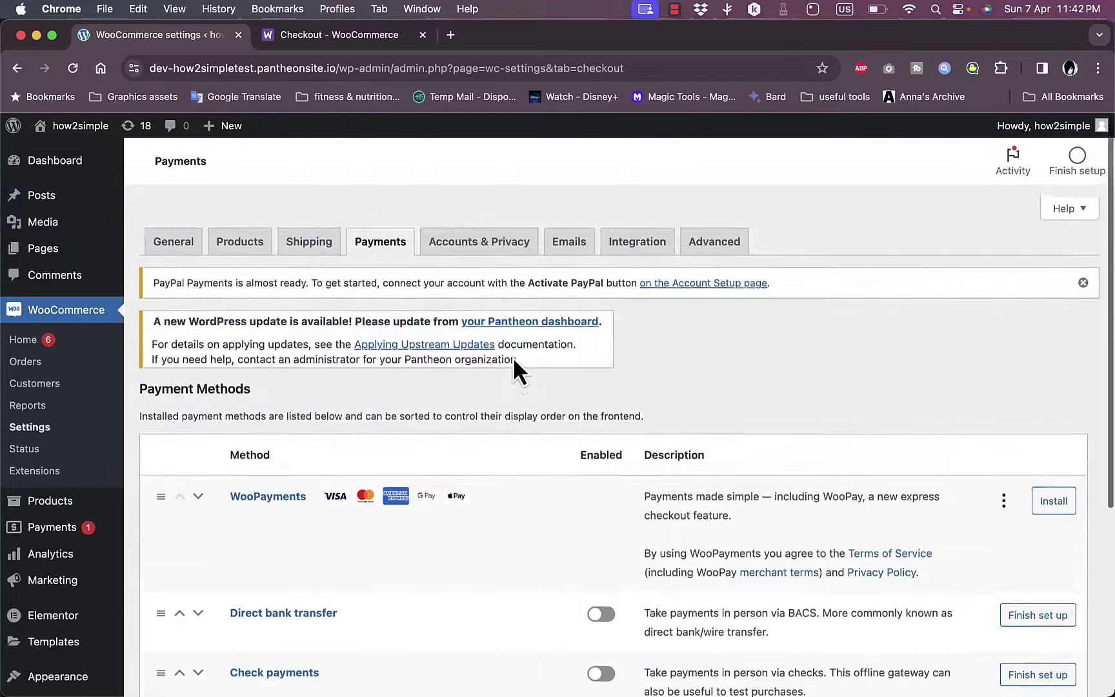